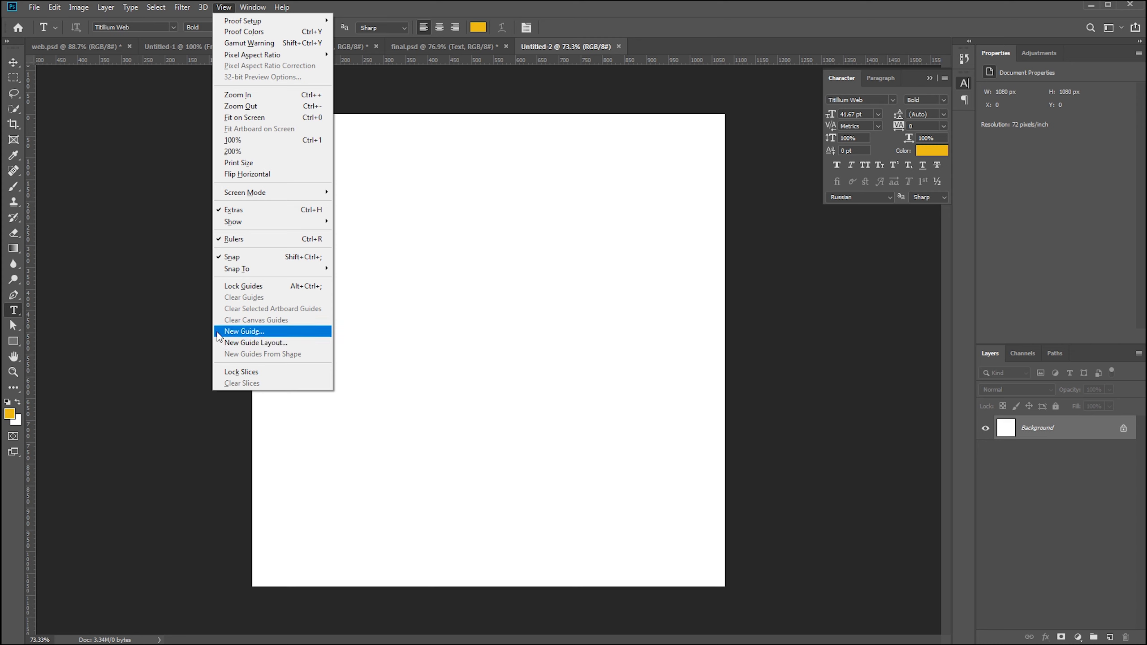
Add a guide layout with 60 px margins on all four sides of the canvas
{"action": "left_click", "coordinate": [246, 344]}
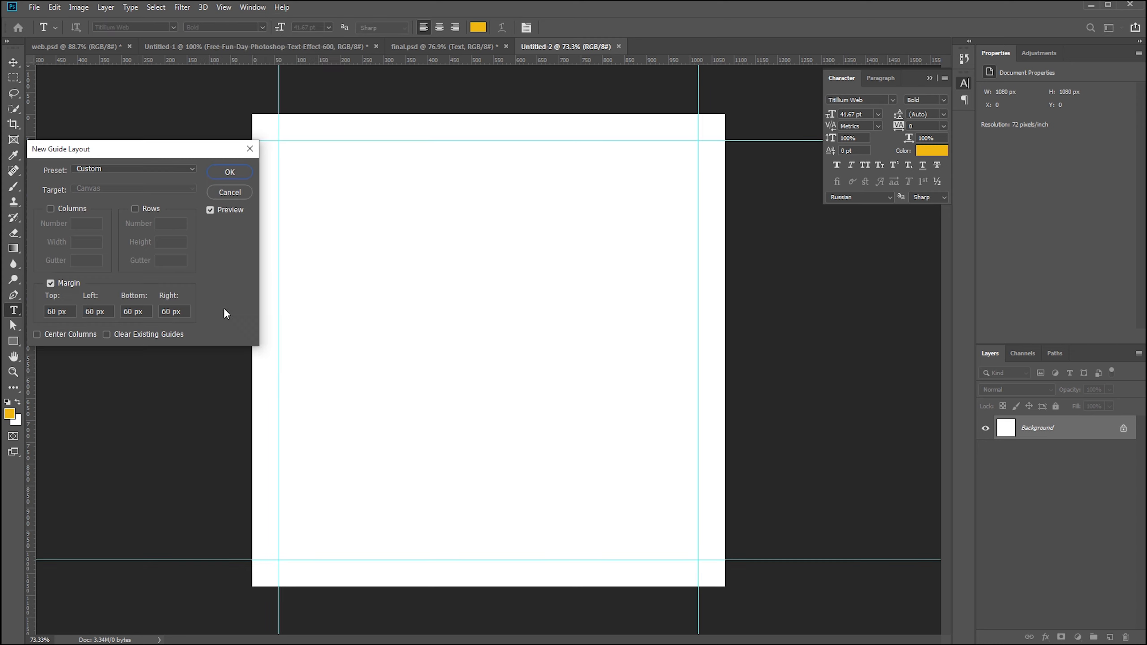
{"action": "left_click_drag", "start_coordinate": [145, 150], "coordinate": [200, 227]}
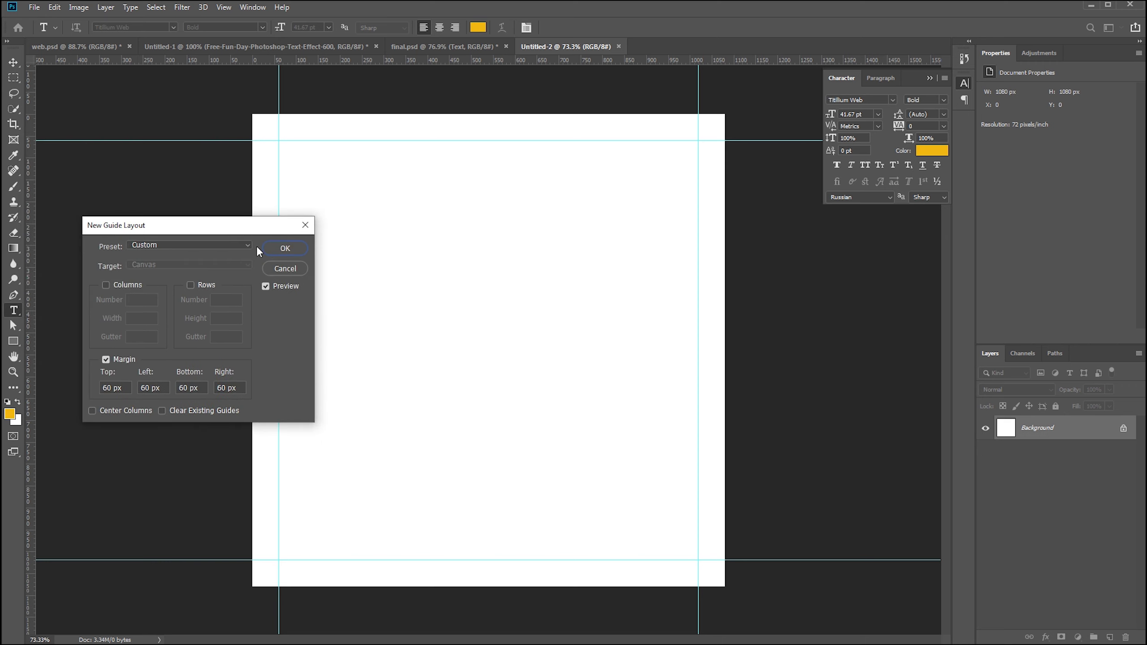
{"action": "left_click", "coordinate": [280, 250]}
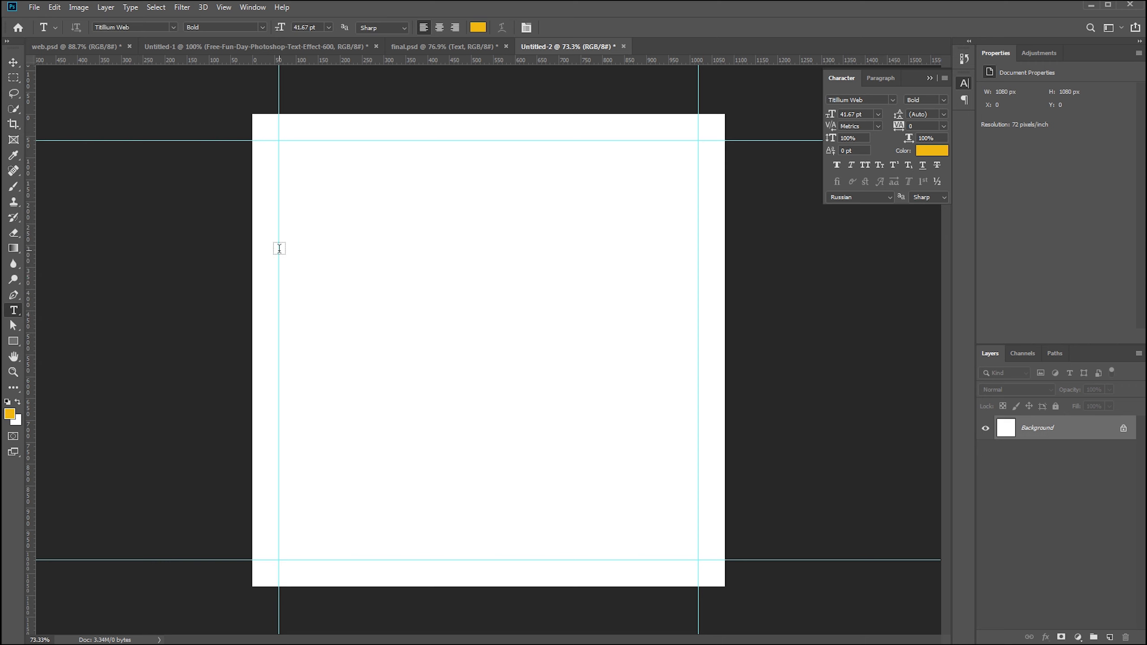
Draw a rectangle of about 1095 × 1089 px covering the whole canvas and give it a linear gradient fill
{"action": "left_click", "coordinate": [15, 341]}
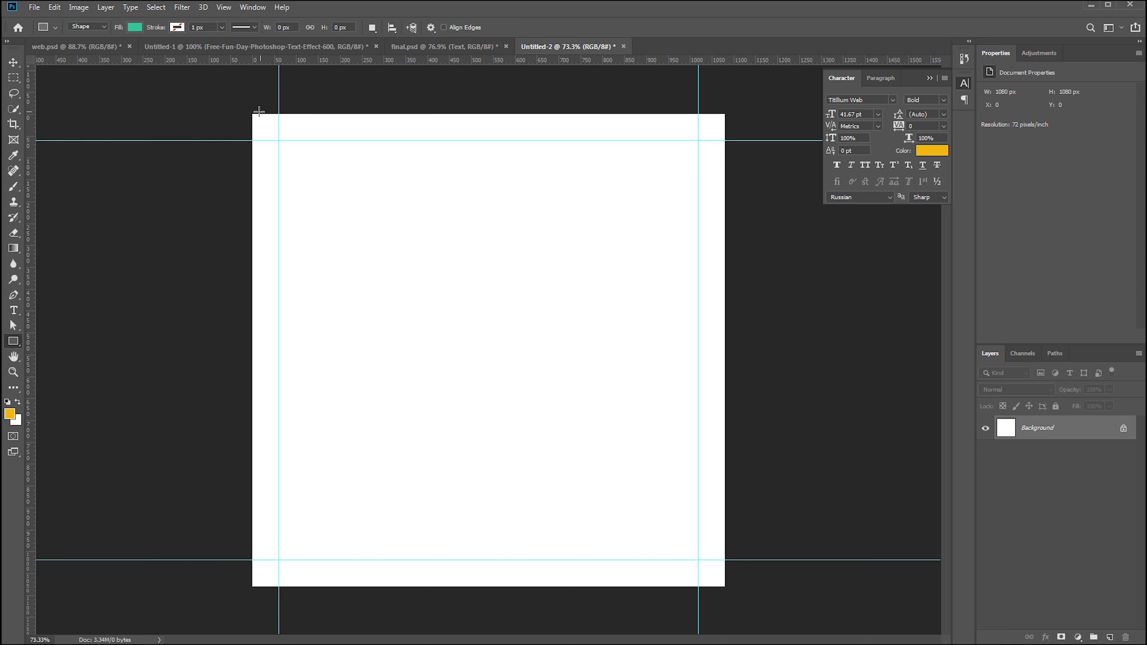
{"action": "left_click_drag", "start_coordinate": [249, 112], "coordinate": [726, 586]}
{"action": "left_click", "coordinate": [988, 128]}
{"action": "left_click", "coordinate": [1043, 150]}
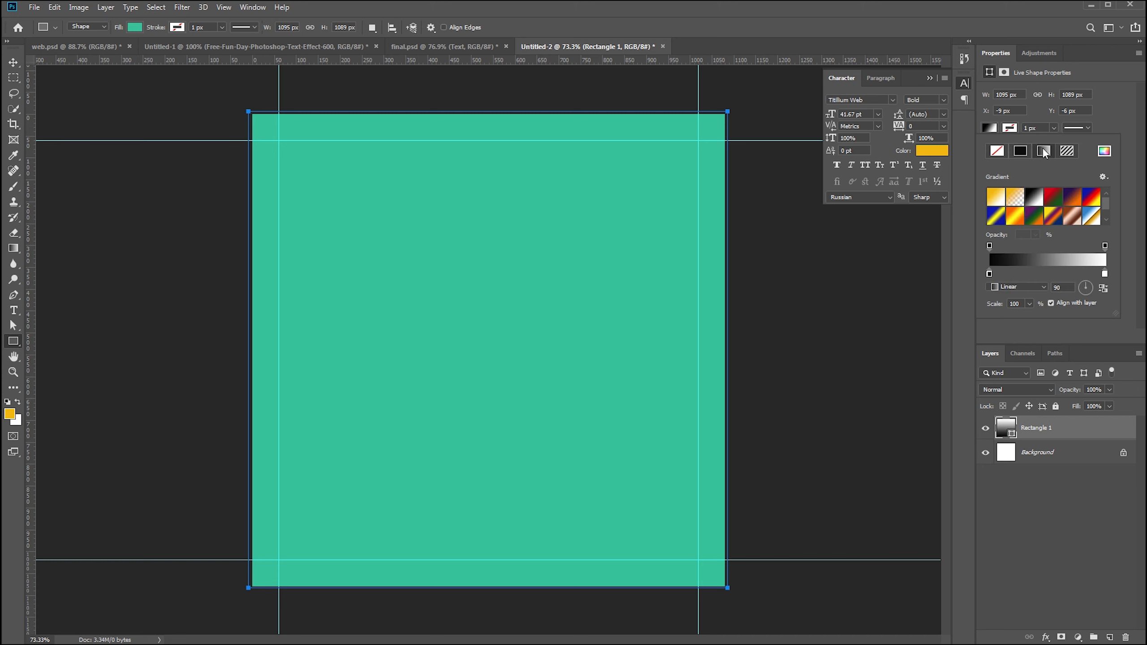
Change the gradient's black color stop to green 20981a
{"action": "double_click", "coordinate": [989, 273]}
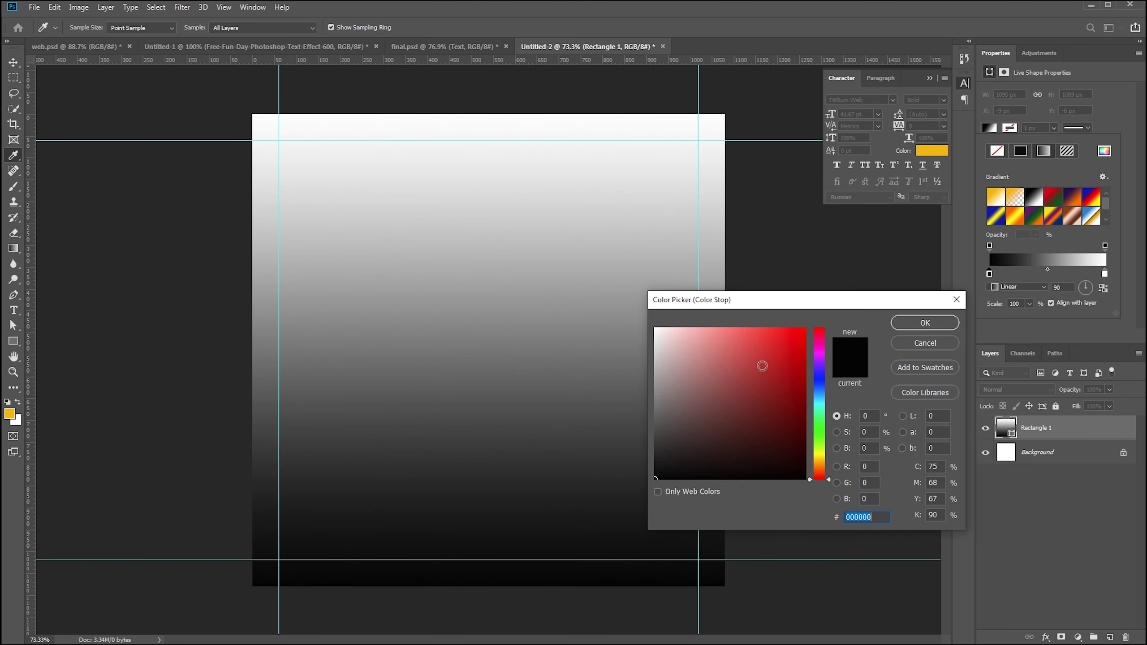
{"action": "left_click", "coordinate": [756, 351]}
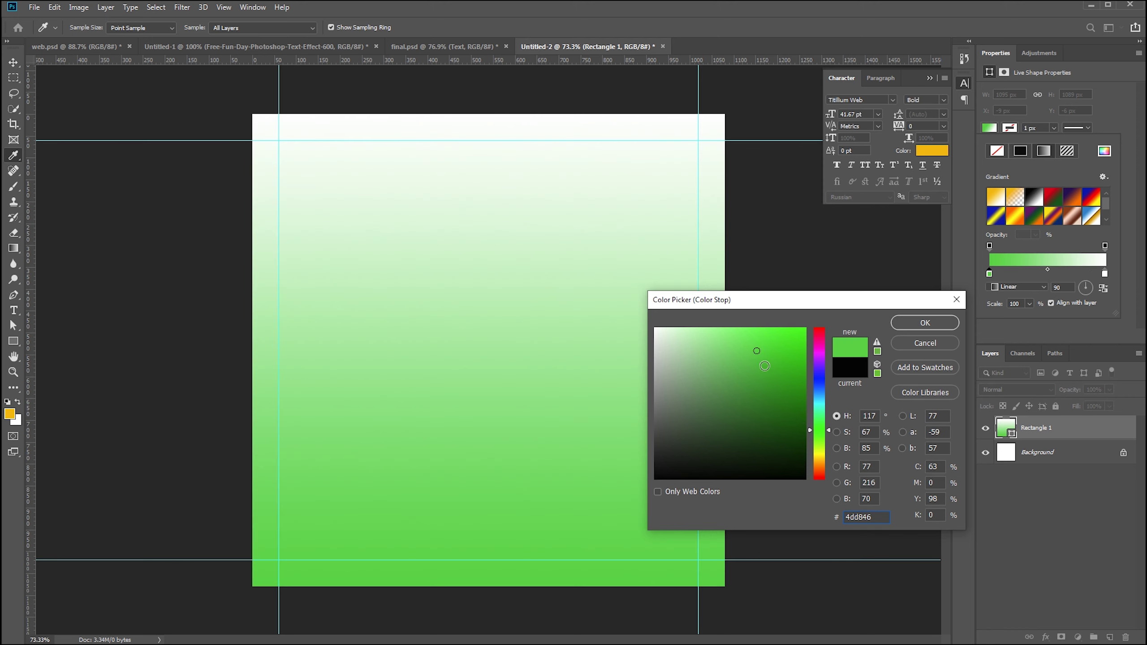
{"action": "left_click", "coordinate": [767, 373]}
{"action": "left_click", "coordinate": [780, 389]}
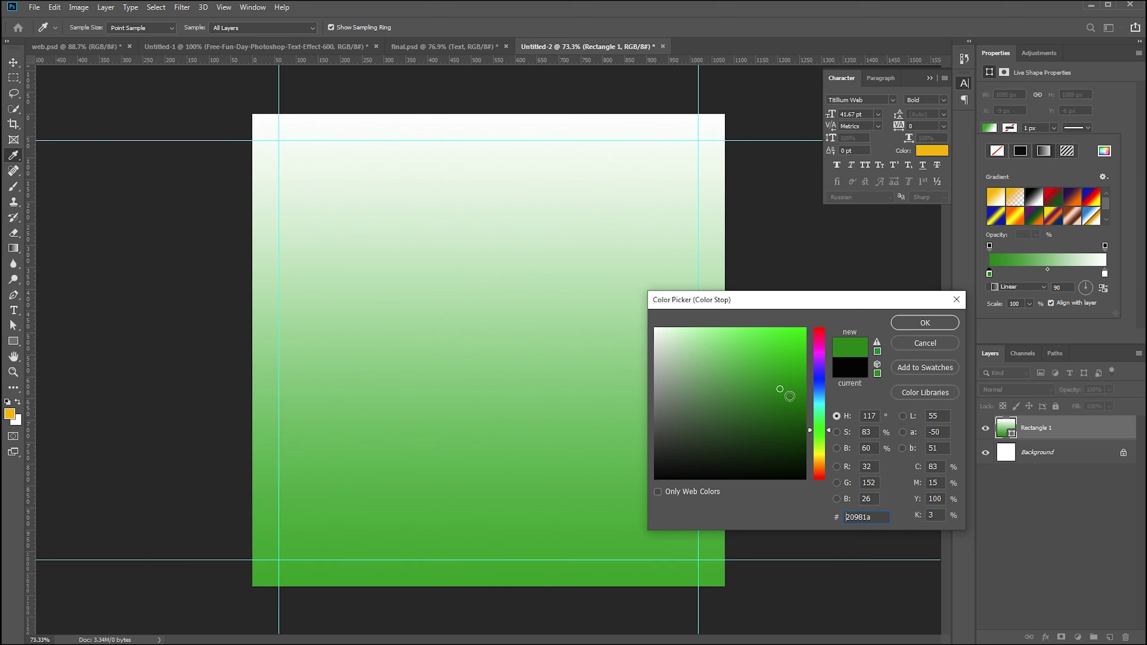
{"action": "left_click", "coordinate": [924, 324]}
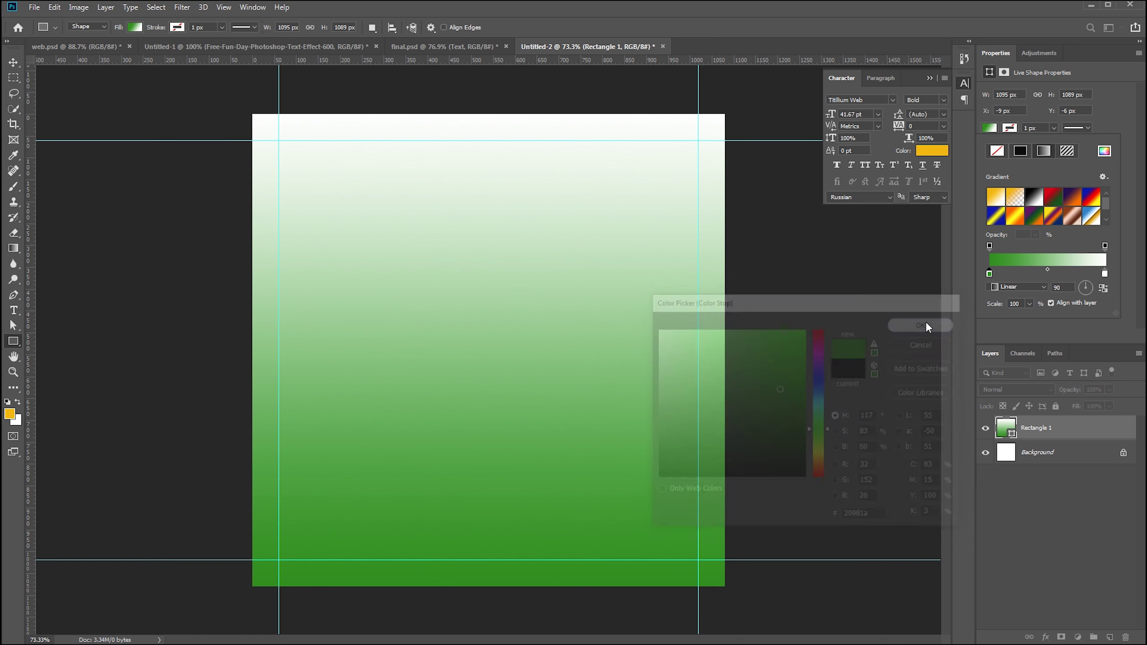
Change the gradient's white color stop to a dark green, 093607, starting from the green sampled on the canvas
{"action": "double_click", "coordinate": [1105, 273]}
{"action": "left_click", "coordinate": [521, 545]}
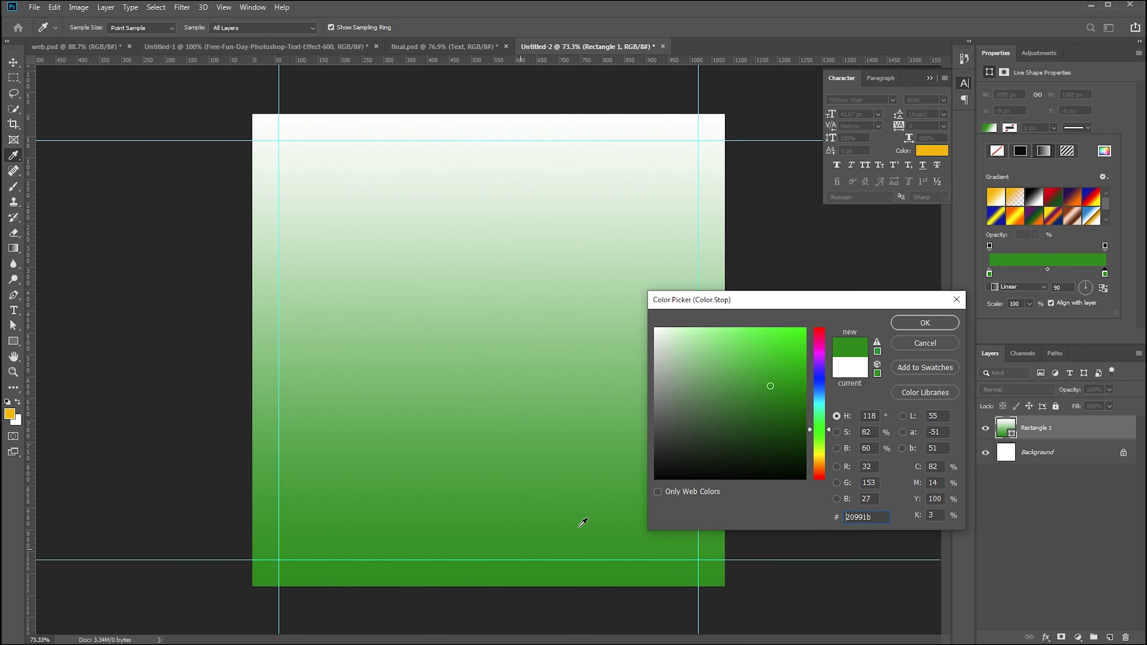
{"action": "left_click", "coordinate": [784, 436]}
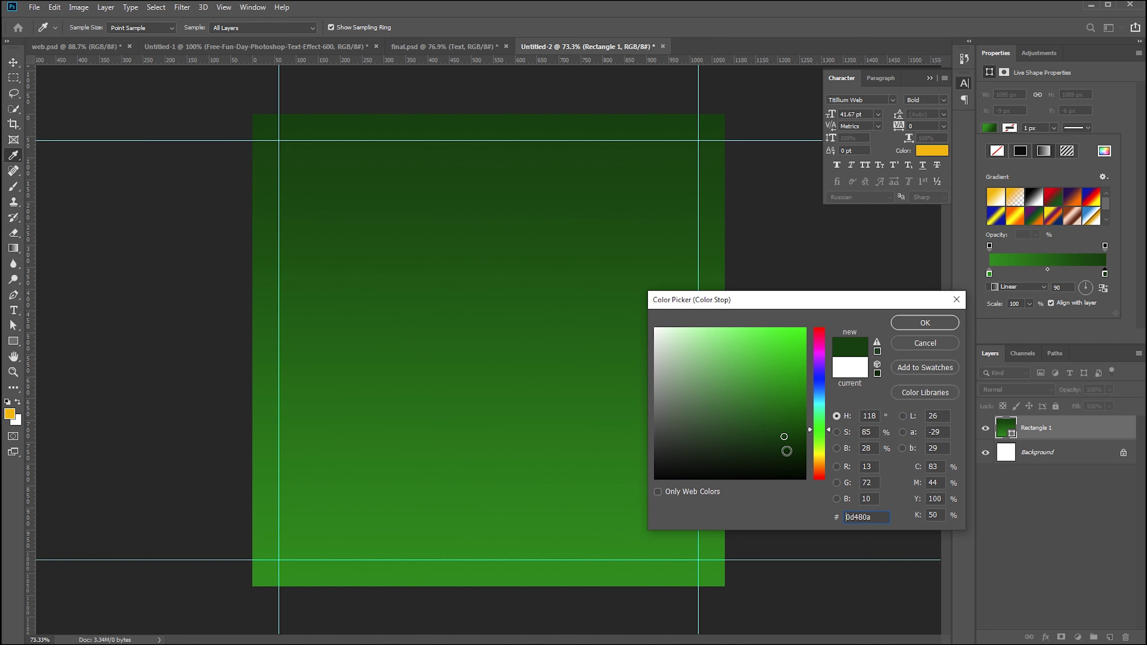
{"action": "left_click", "coordinate": [787, 447]}
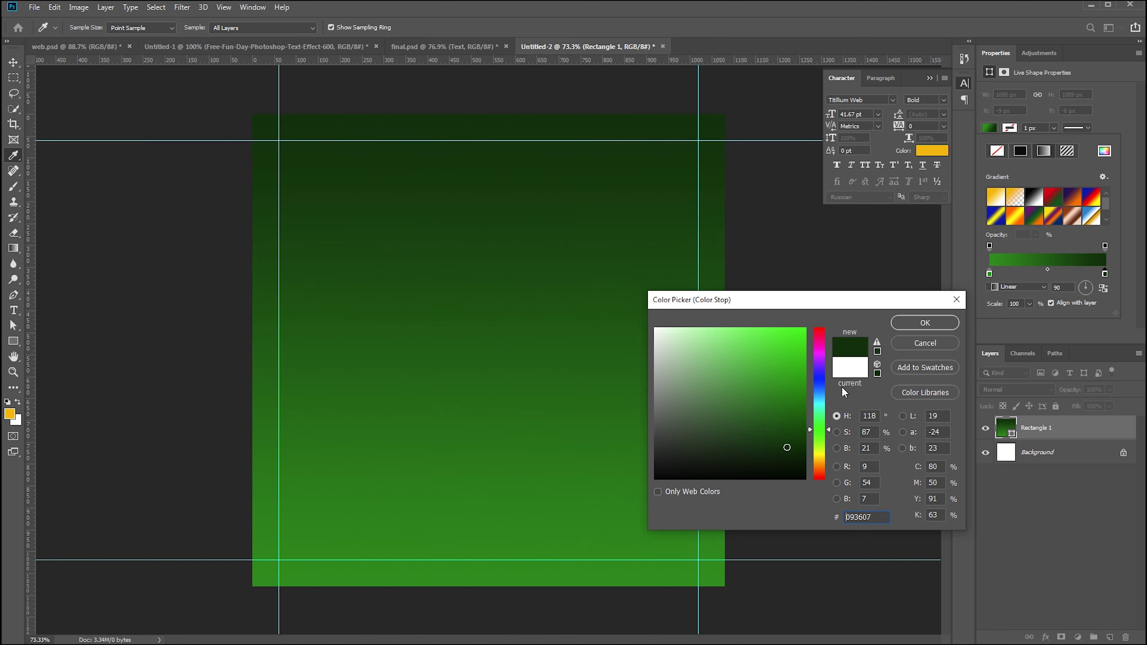
{"action": "left_click", "coordinate": [924, 322]}
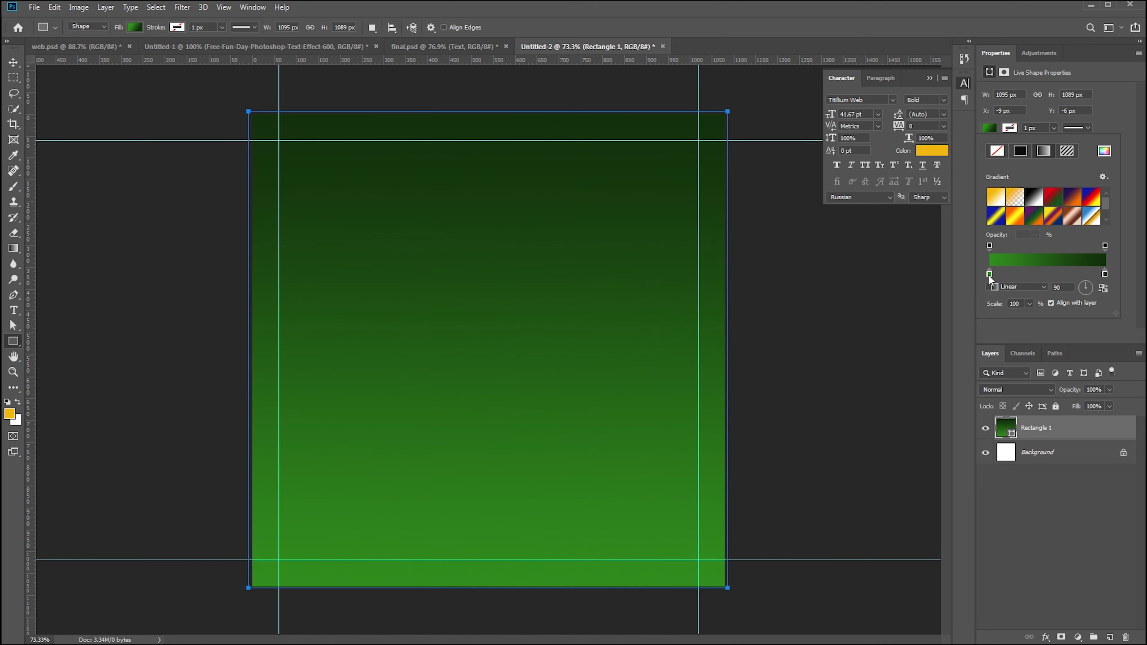
Lighten the gradient's lighter green stop to 41ae3b
{"action": "double_click", "coordinate": [989, 273]}
{"action": "left_click", "coordinate": [767, 382]}
{"action": "left_click", "coordinate": [754, 376]}
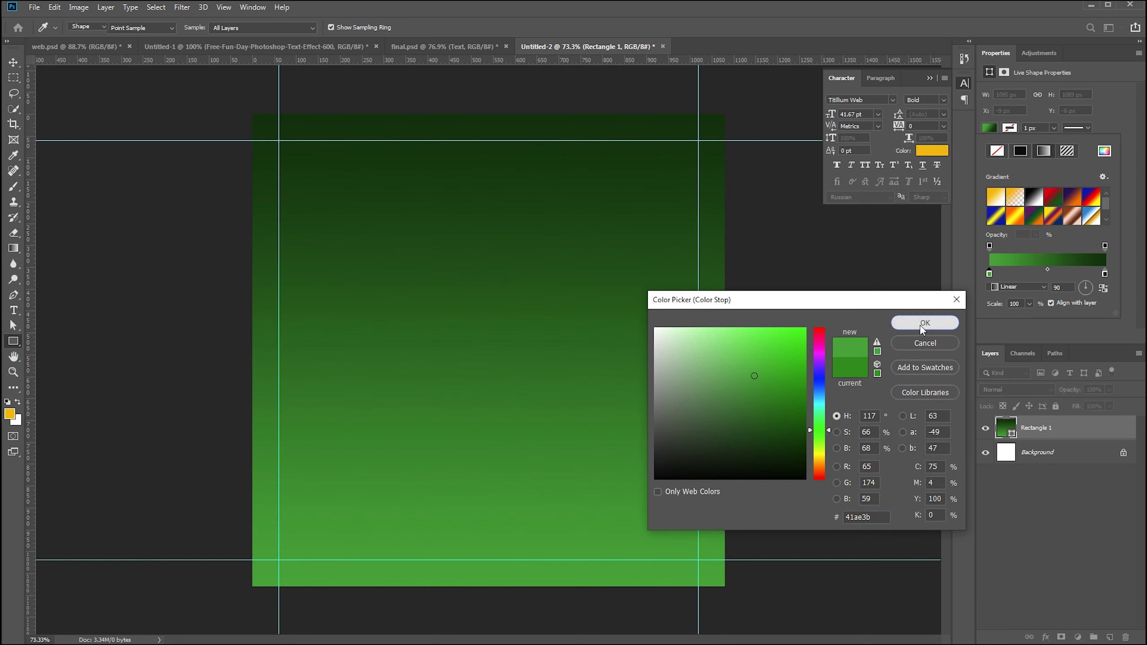
{"action": "left_click", "coordinate": [924, 323]}
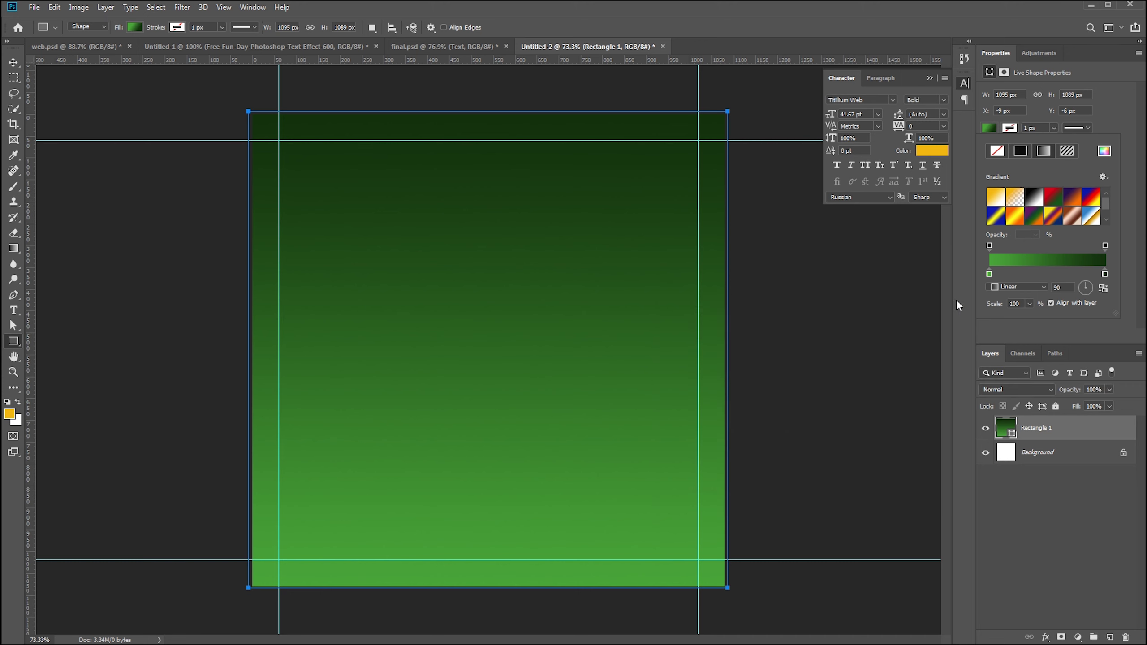
Reverse the rectangle's gradient and set its angle to about -33° so the dark green falls in the upper-left corner
{"action": "left_click", "coordinate": [1091, 284]}
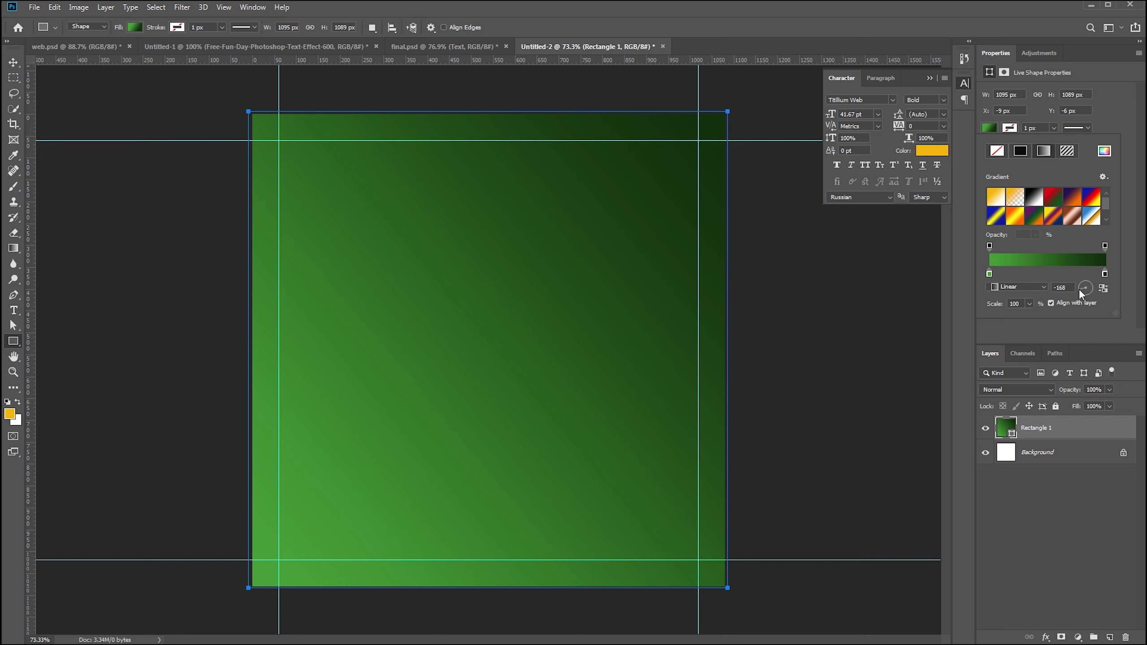
{"action": "left_click", "coordinate": [1079, 289]}
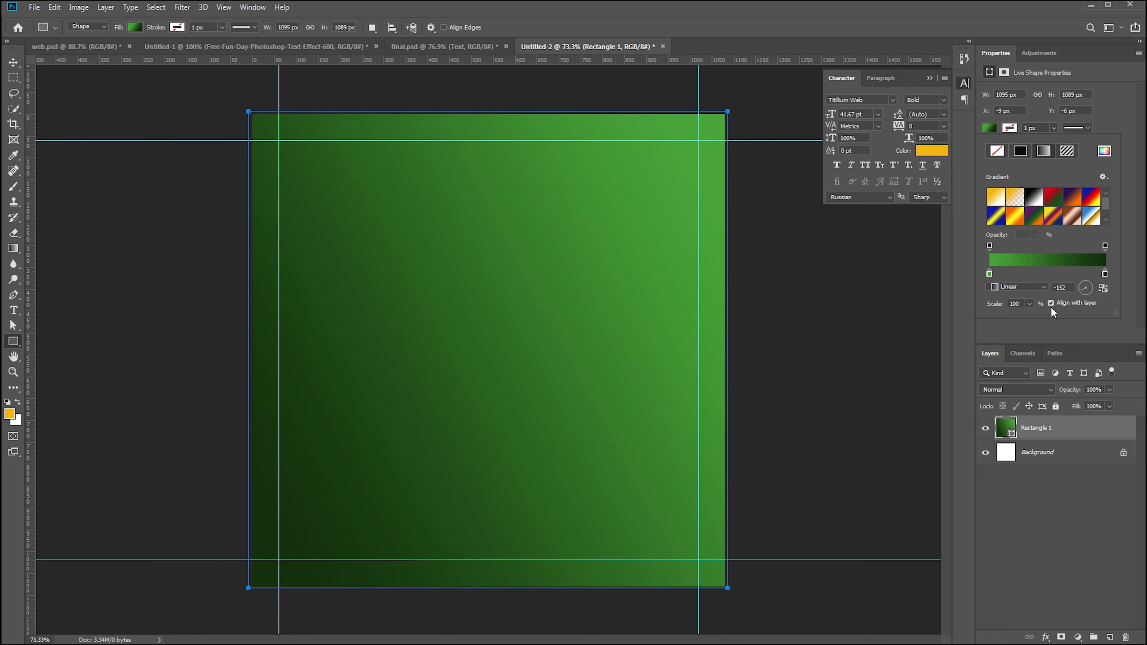
{"action": "left_click", "coordinate": [1103, 288]}
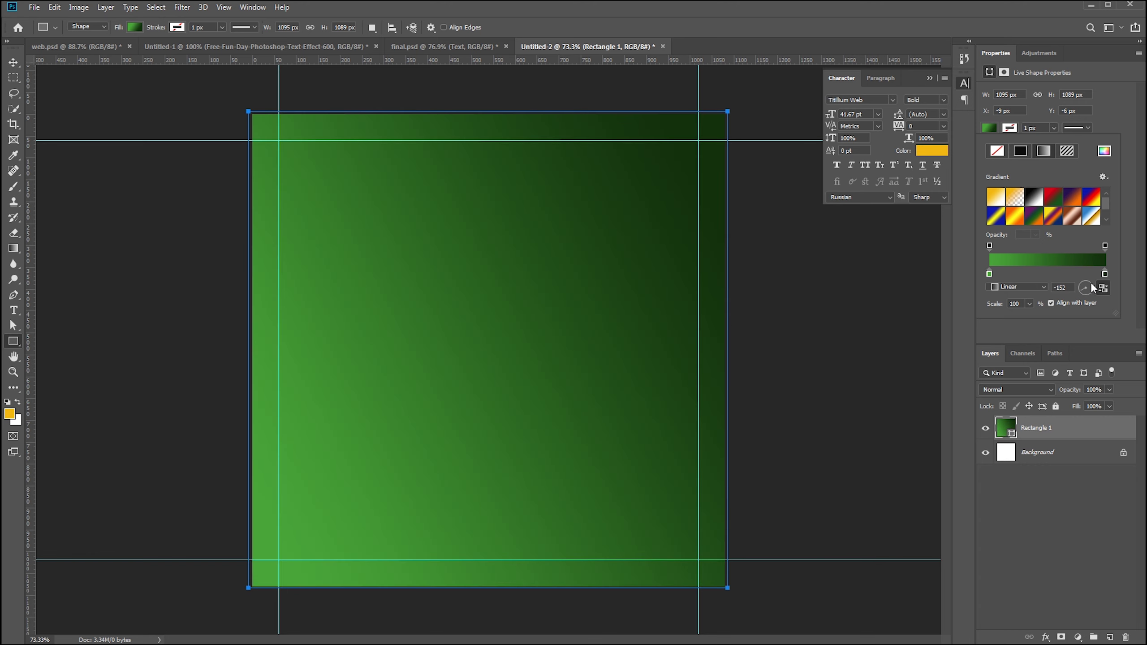
{"action": "left_click", "coordinate": [1089, 285]}
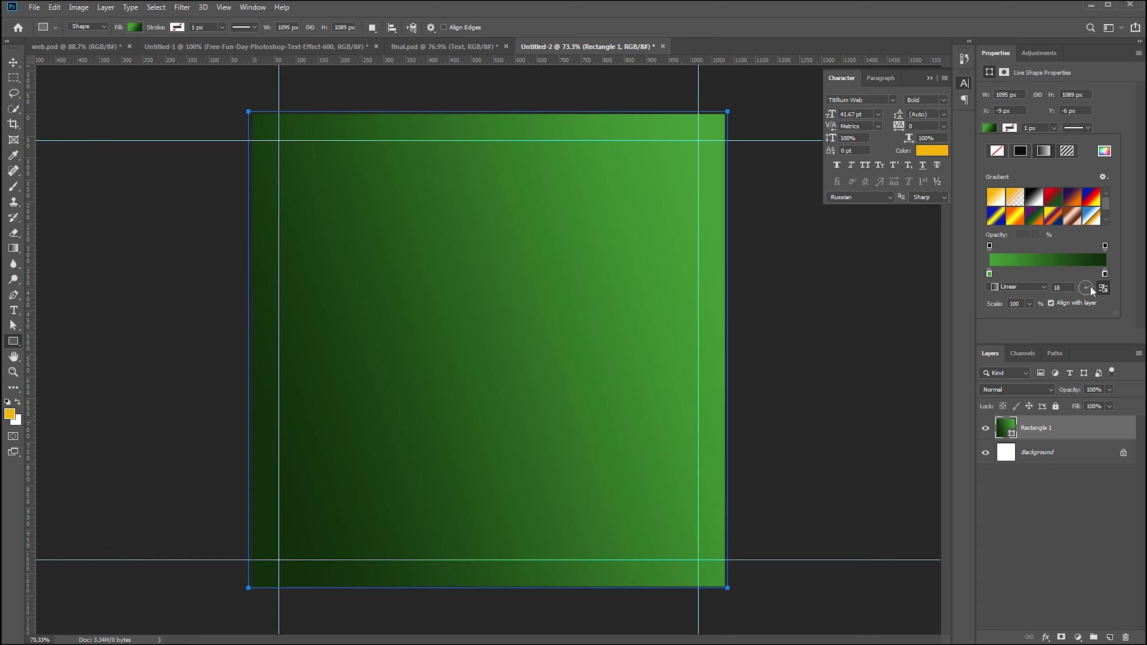
{"action": "left_click", "coordinate": [1087, 293]}
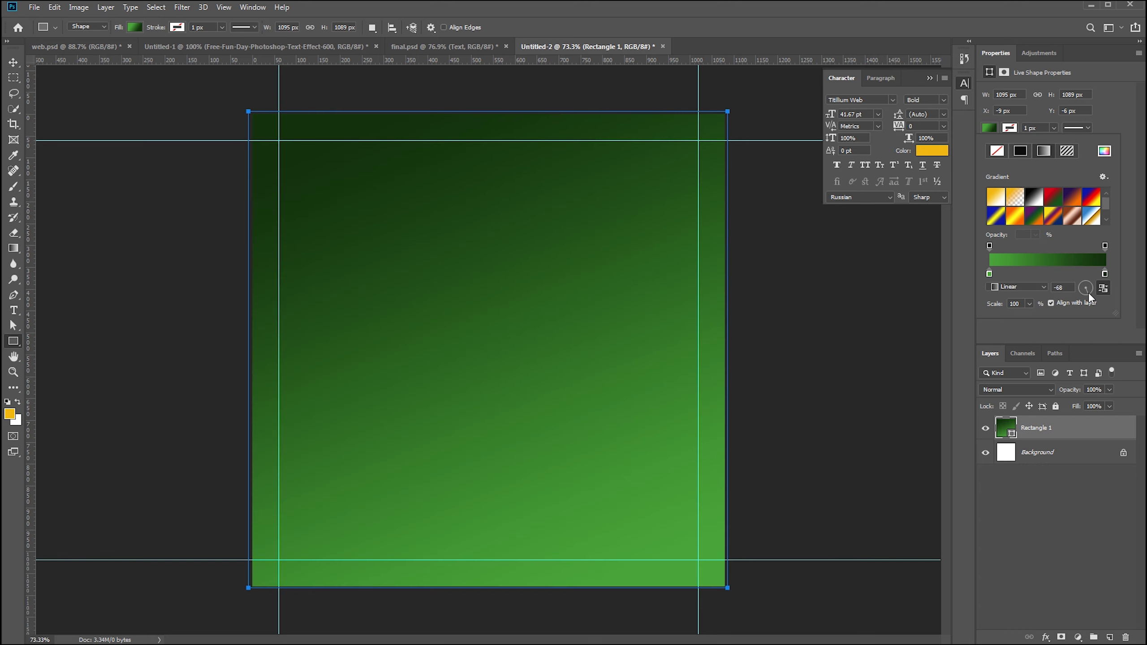
{"action": "left_click", "coordinate": [1089, 292]}
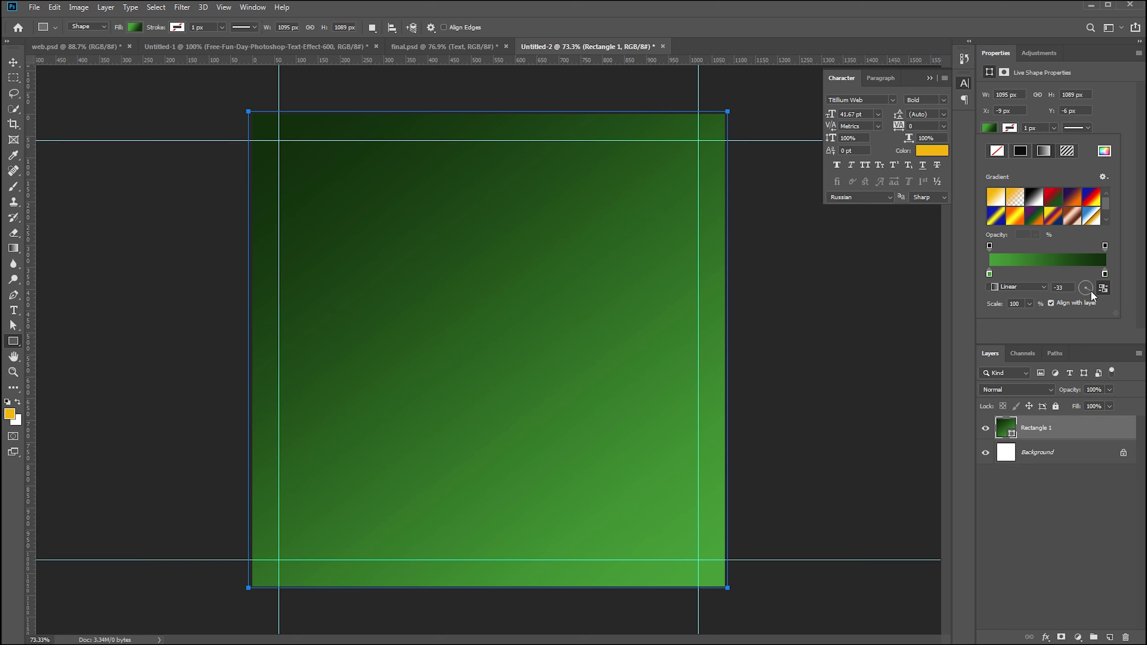
{"action": "left_click", "coordinate": [1090, 290]}
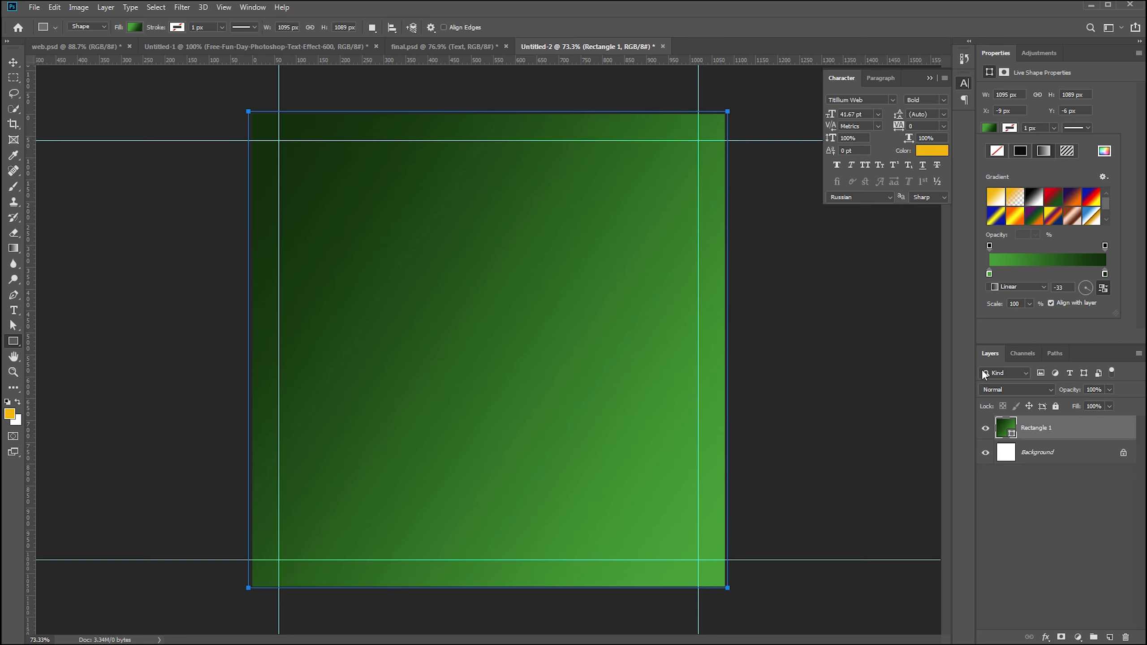
Brighten the gradient's lighter green stop to about 46b941
{"action": "double_click", "coordinate": [989, 274]}
{"action": "left_click", "coordinate": [754, 371]}
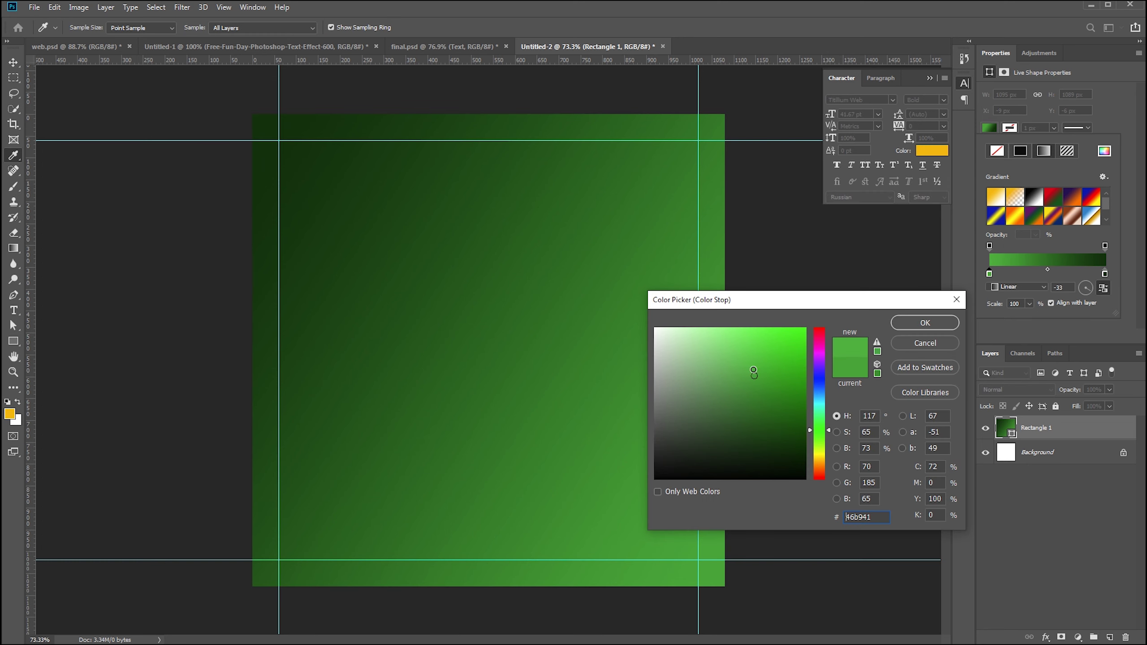
{"action": "left_click", "coordinate": [746, 369]}
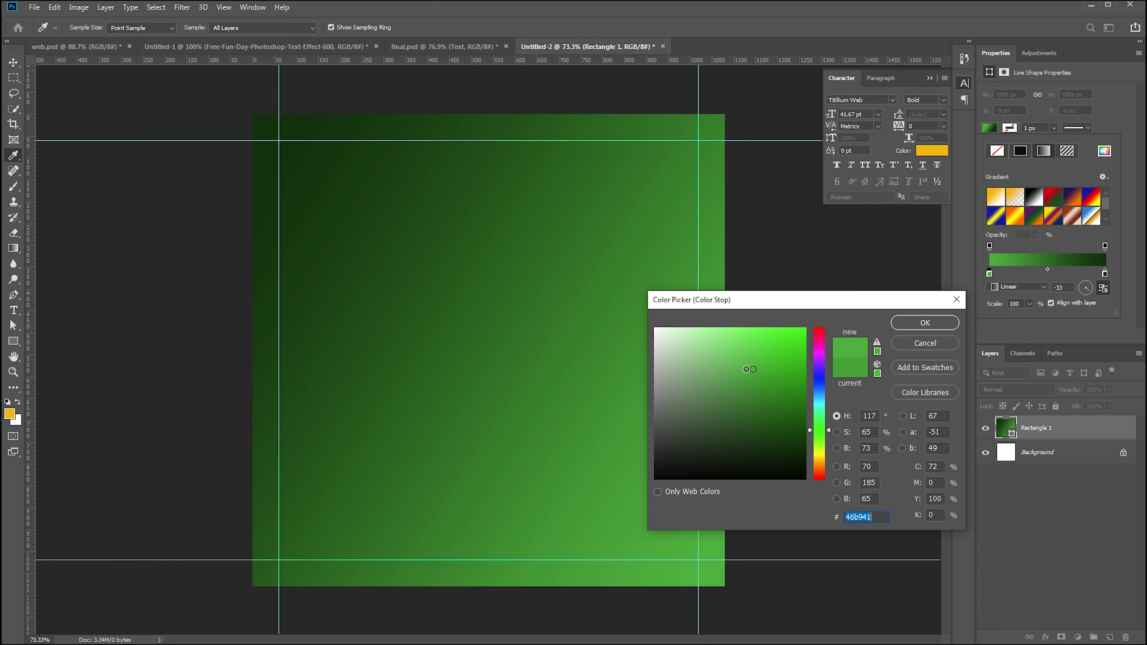
{"action": "left_click", "coordinate": [921, 324]}
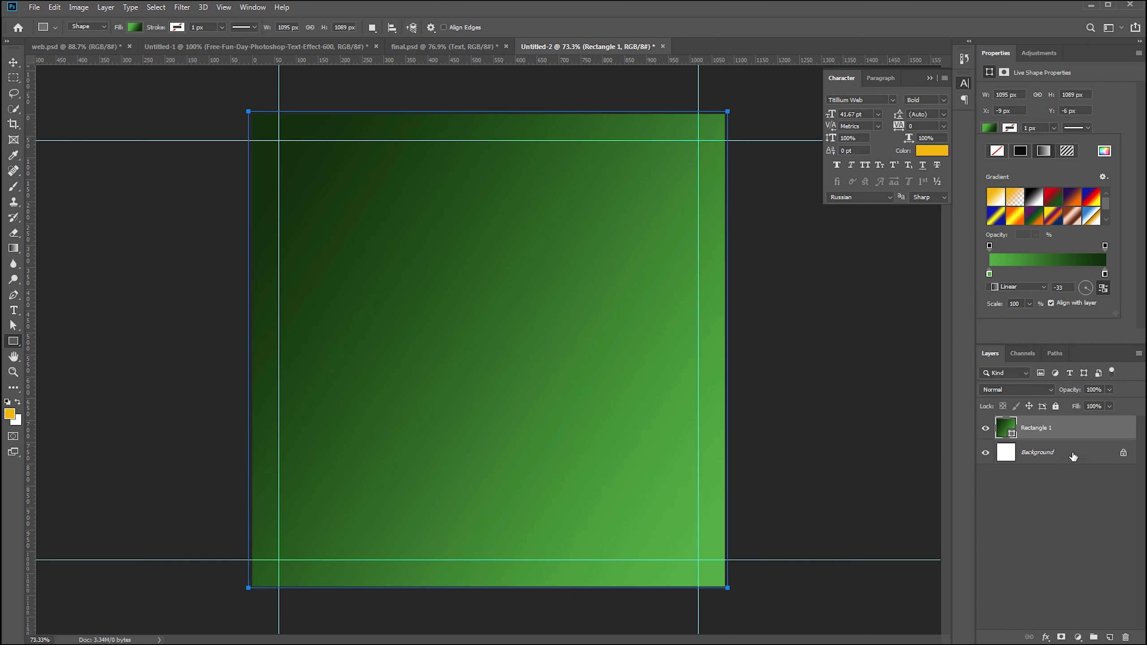
Group the rectangle layer under the name Background and delete the original white background layer
{"action": "left_click", "coordinate": [1034, 429]}
{"action": "key", "text": "ctrl+g"}
{"action": "double_click", "coordinate": [1024, 422]}
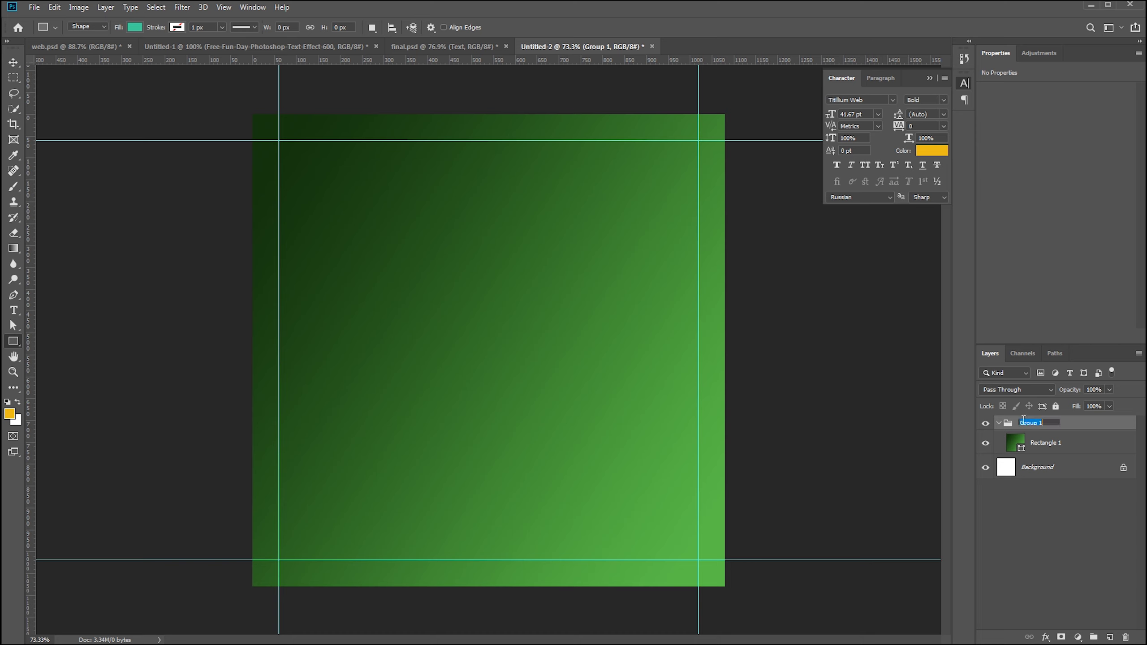
{"action": "type", "text": "Background"}
{"action": "key", "text": "Return"}
{"action": "left_click", "coordinate": [1000, 423]}
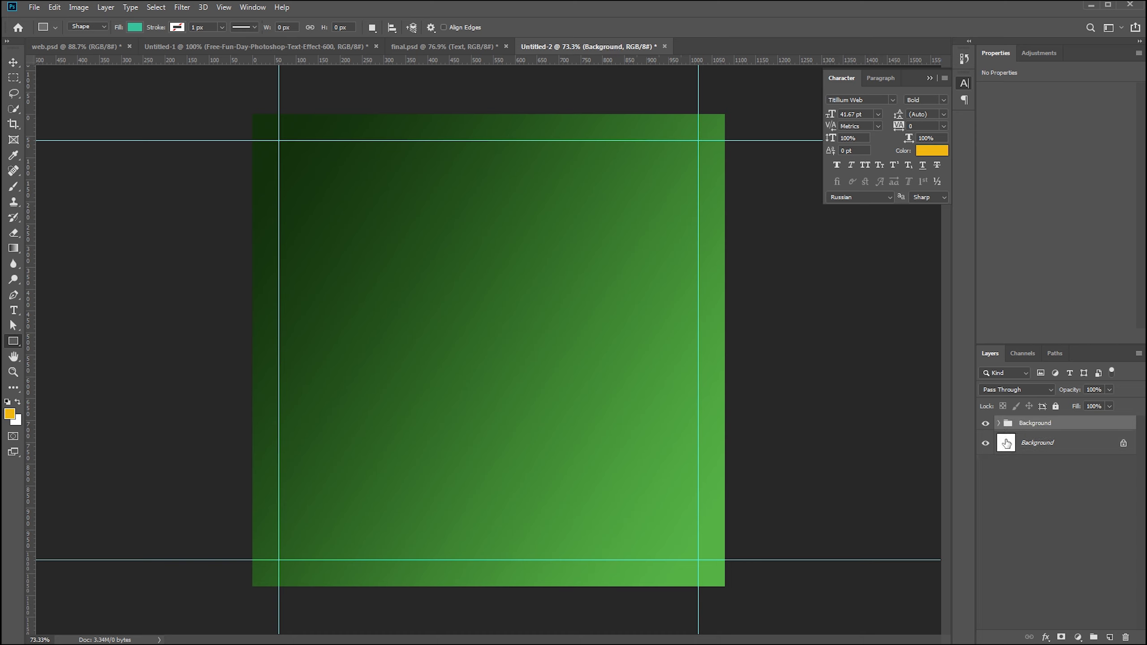
{"action": "left_click", "coordinate": [1010, 444]}
{"action": "key", "text": "Delete"}
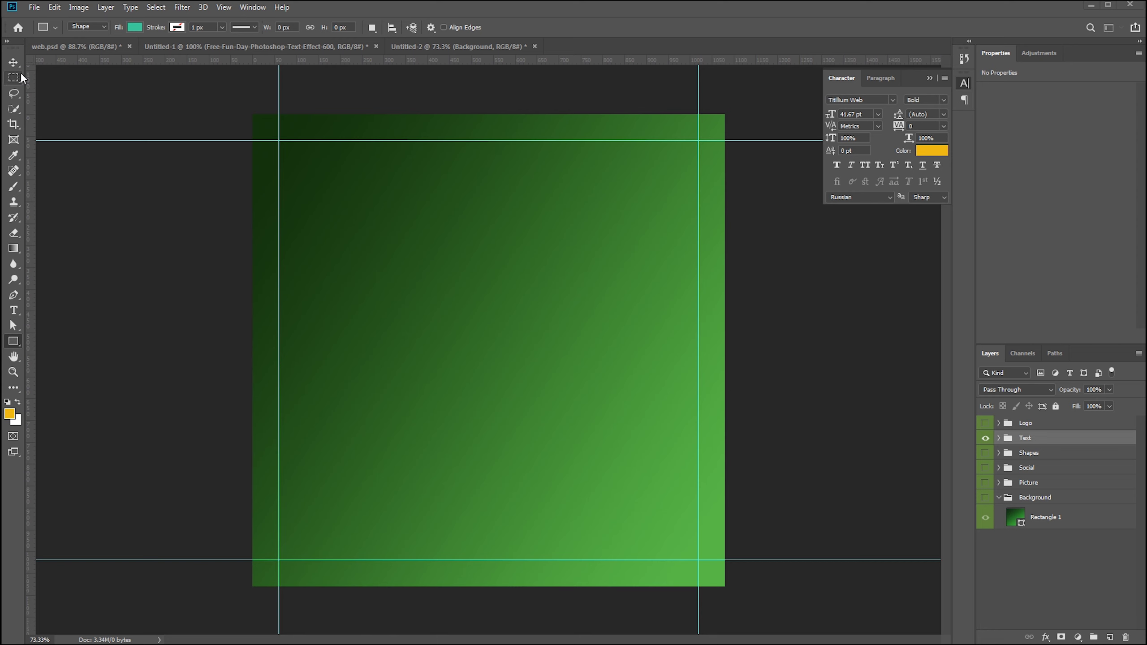
Set the Move tool to auto-select groups and bring the Text group from final.psd onto the green canvas
{"action": "left_click", "coordinate": [13, 63]}
{"action": "left_click", "coordinate": [1076, 506]}
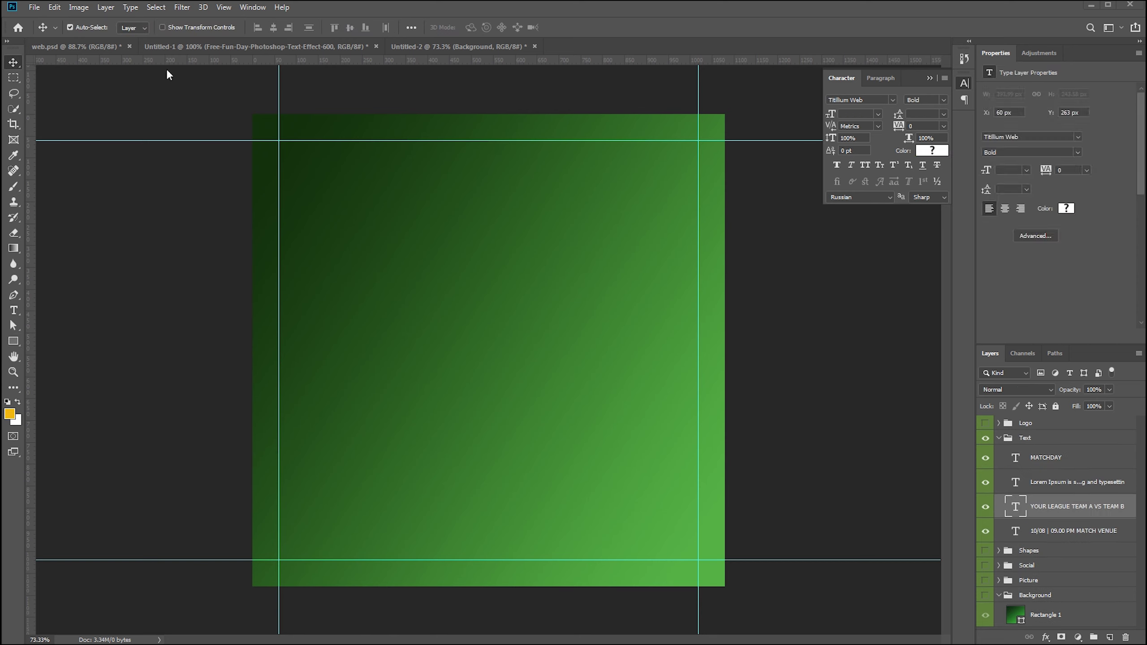
{"action": "left_click", "coordinate": [145, 29]}
{"action": "left_click", "coordinate": [133, 32]}
{"action": "left_click", "coordinate": [455, 248]}
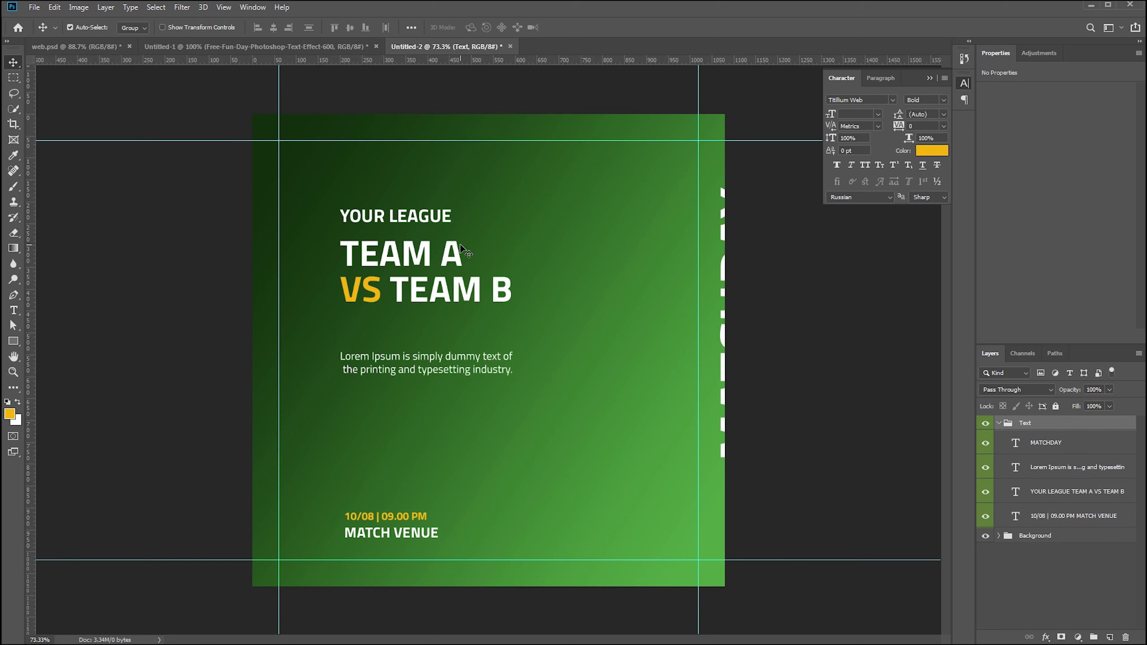
Move the Text group so its league and team lines align with the left margin guide, and collapse the group
{"action": "left_click_drag", "start_coordinate": [397, 258], "coordinate": [333, 281]}
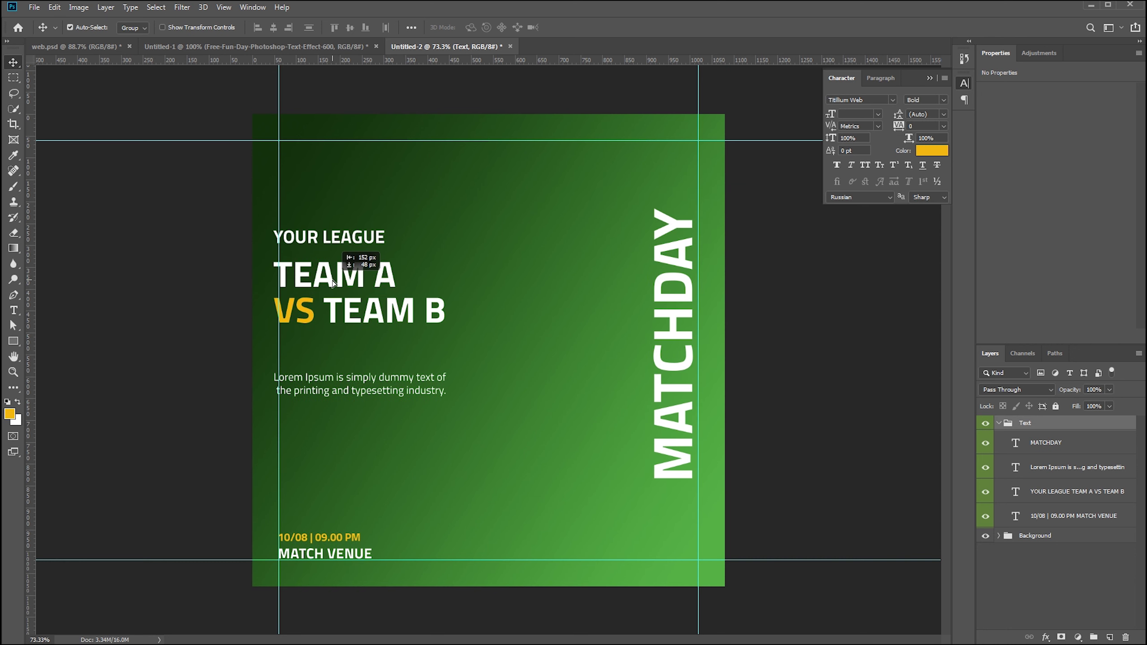
{"action": "key", "text": "Right"}
{"action": "key", "text": "Right"}
{"action": "key", "text": "Right"}
{"action": "key", "text": "Right"}
{"action": "key", "text": "Right"}
{"action": "key", "text": "Right"}
{"action": "key", "text": "Right"}
{"action": "key", "text": "Right"}
{"action": "key", "text": "Right"}
{"action": "key", "text": "Right"}
{"action": "key", "text": "Right"}
{"action": "key", "text": "Right"}
{"action": "key", "text": "Right"}
{"action": "key", "text": "Right"}
{"action": "key", "text": "Right"}
{"action": "key", "text": "Right"}
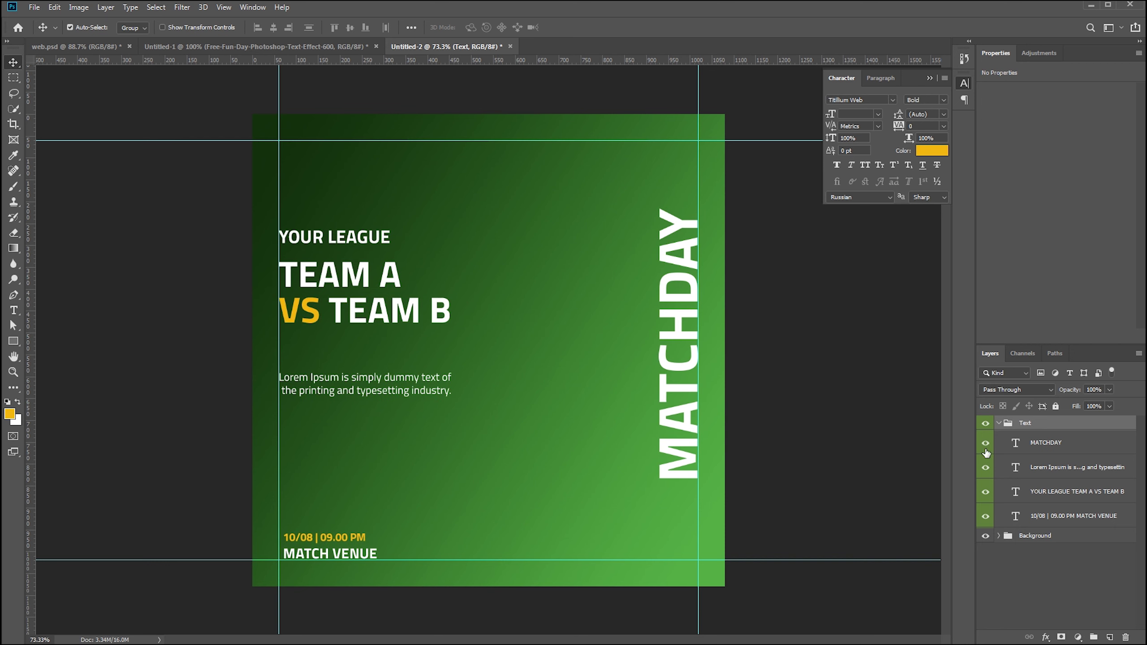
{"action": "left_click", "coordinate": [998, 424]}
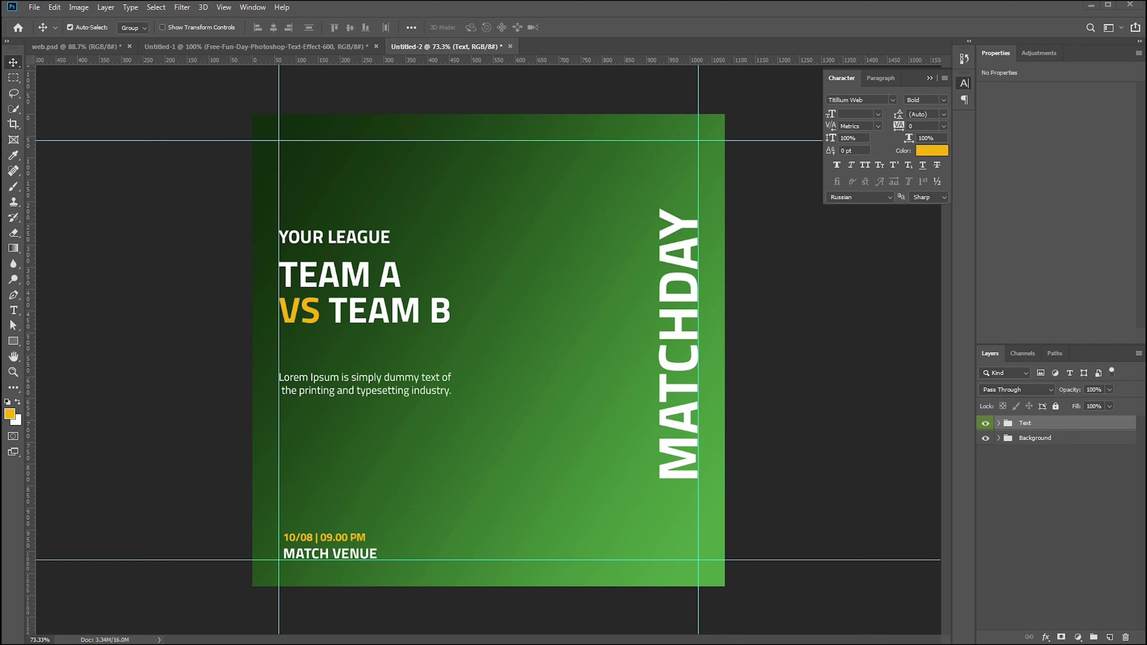
Place the soccer player image on the canvas, flip it horizontally and position it between the team names and MATCHDAY
{"action": "left_click_drag", "start_coordinate": [505, 327], "coordinate": [543, 344]}
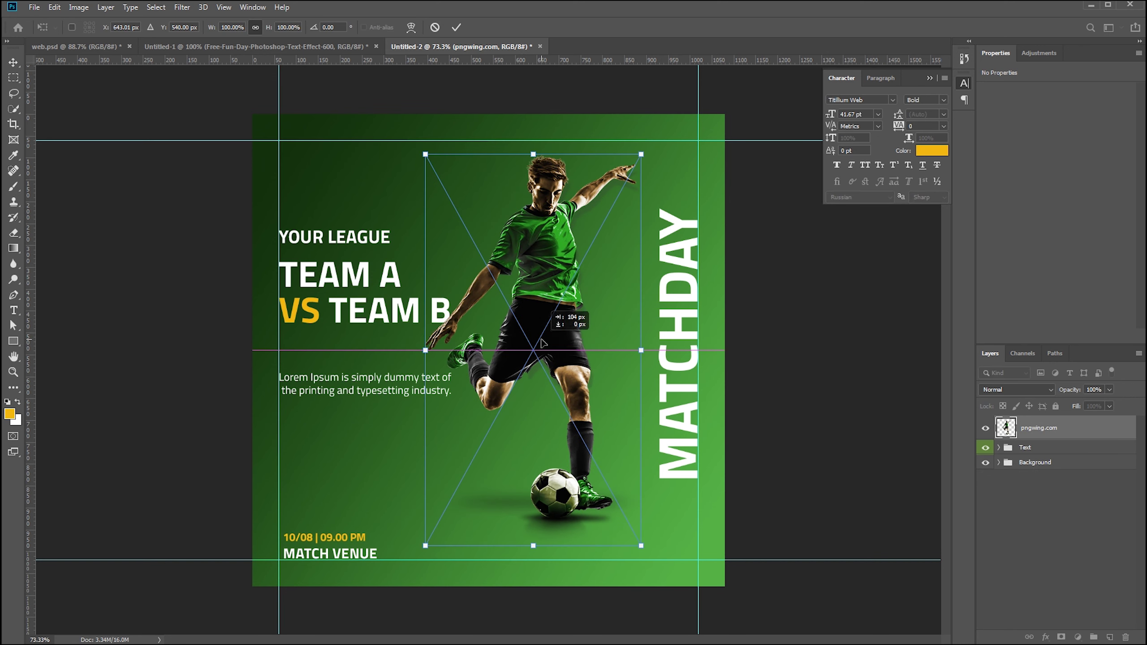
{"action": "right_click", "coordinate": [543, 332]}
{"action": "left_click", "coordinate": [578, 468]}
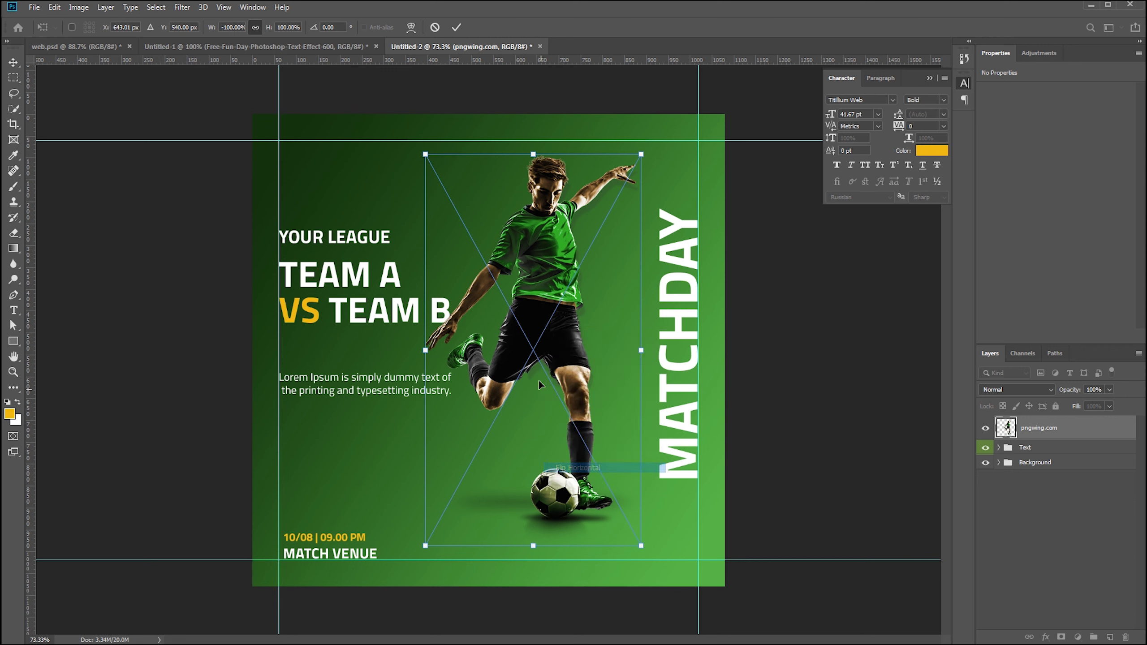
{"action": "left_click_drag", "start_coordinate": [552, 340], "coordinate": [564, 362]}
{"action": "key", "text": "Return"}
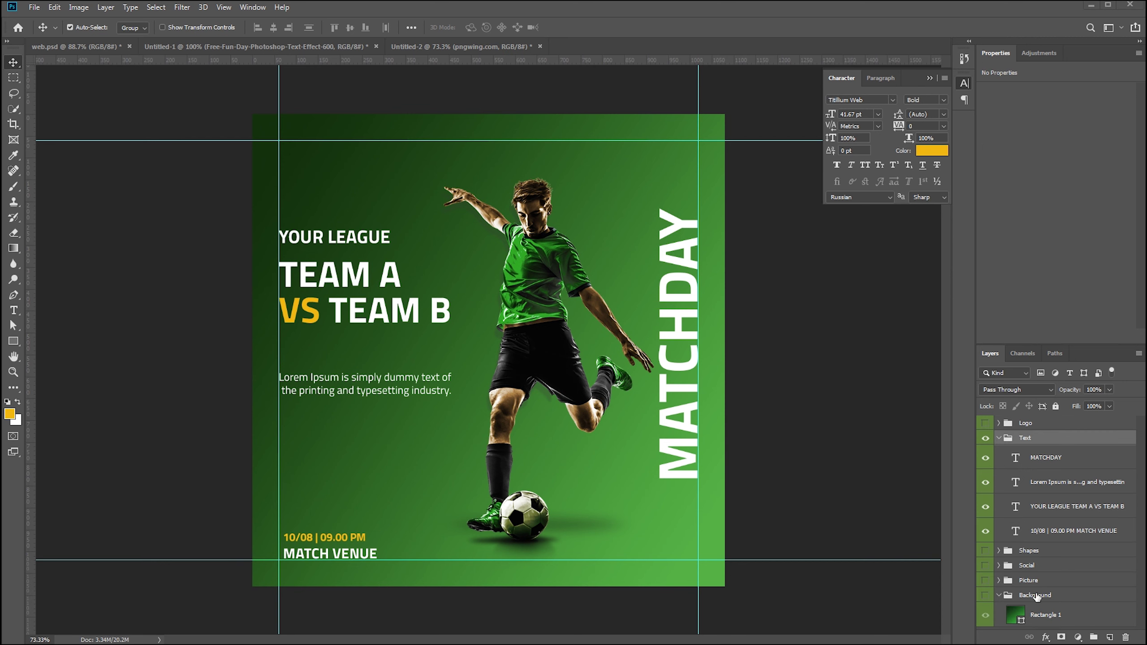
Set the Move tool to auto-select layers and bring the thin yellow Rectangle 2 bar from final.psd's Shapes group onto the canvas
{"action": "left_click", "coordinate": [985, 551]}
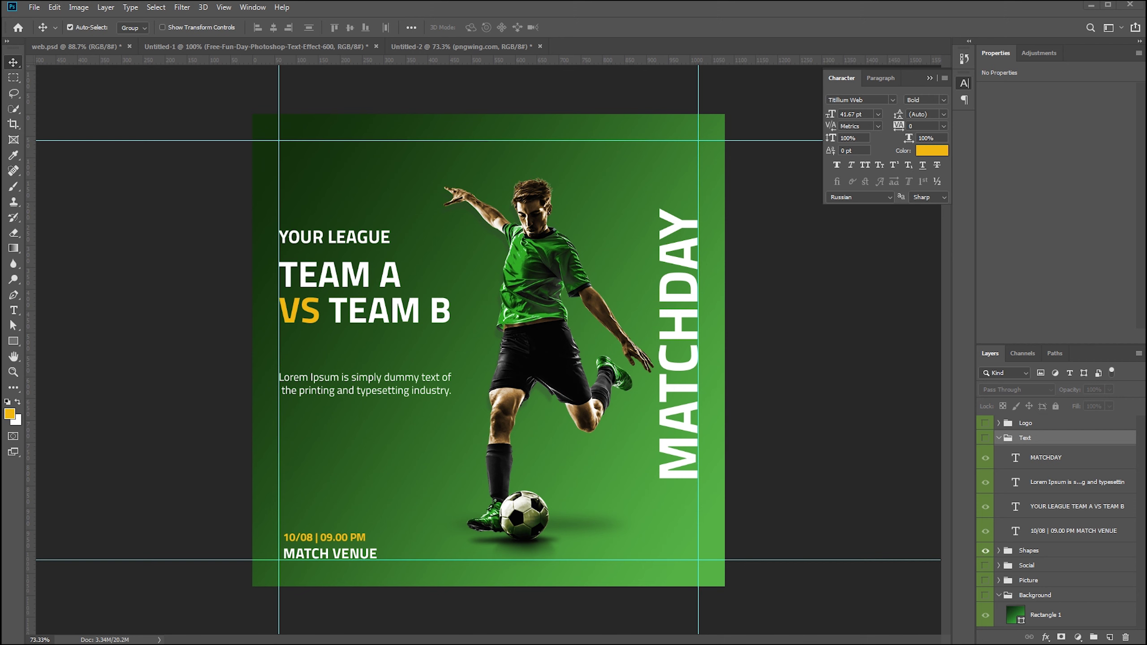
{"action": "left_click", "coordinate": [132, 28]}
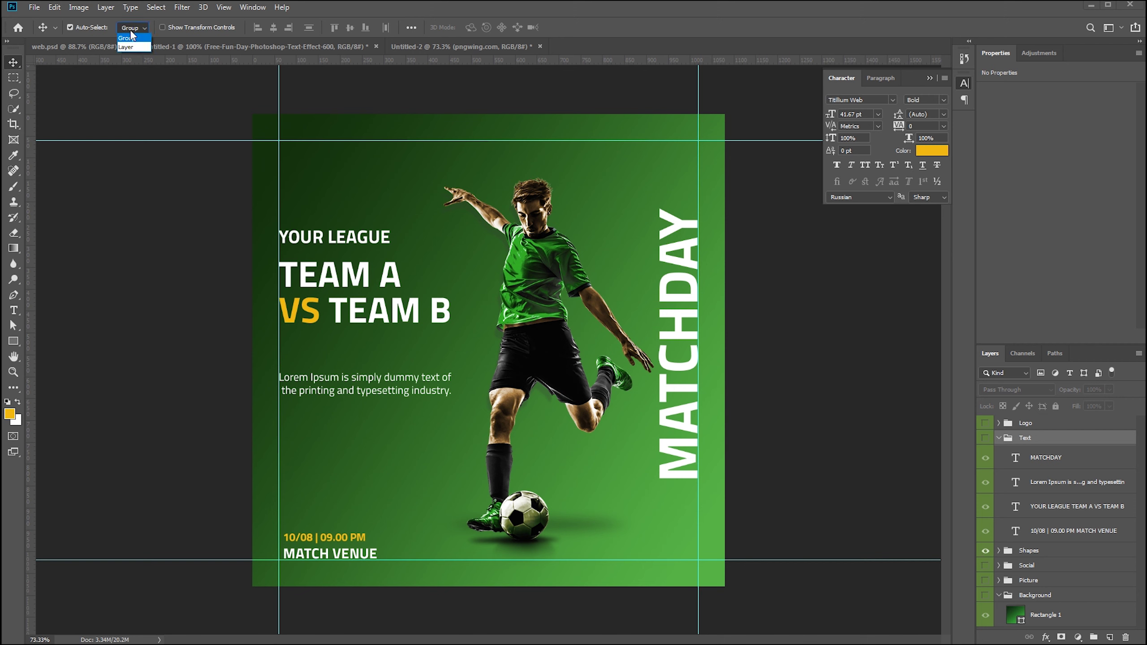
{"action": "left_click", "coordinate": [129, 41]}
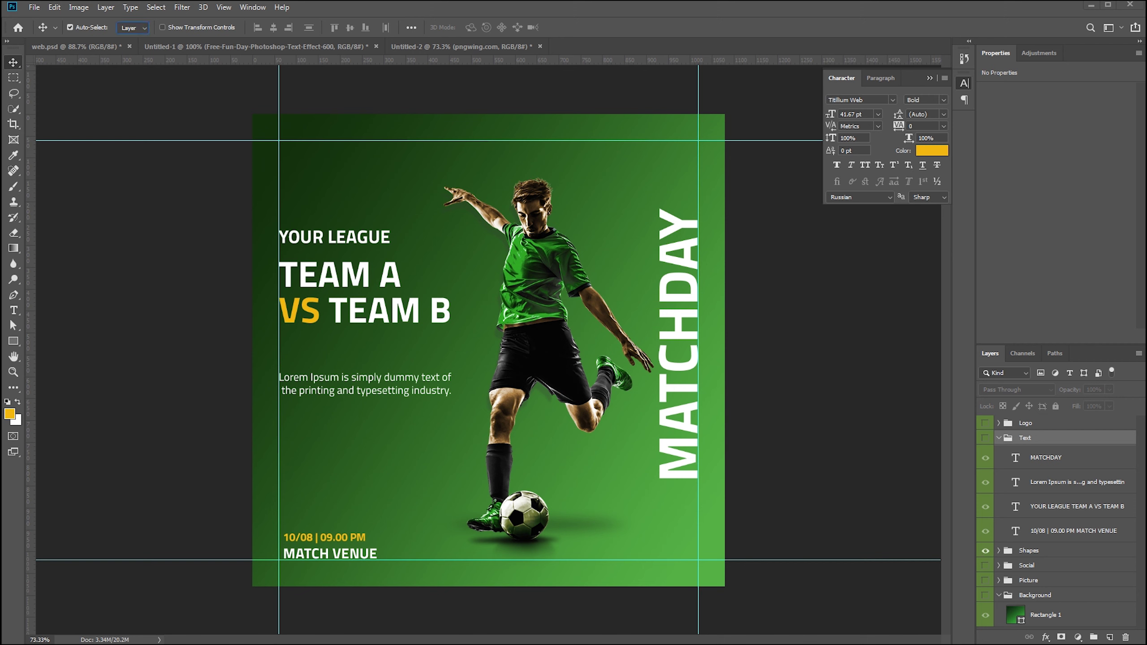
{"action": "left_click", "coordinate": [318, 138]}
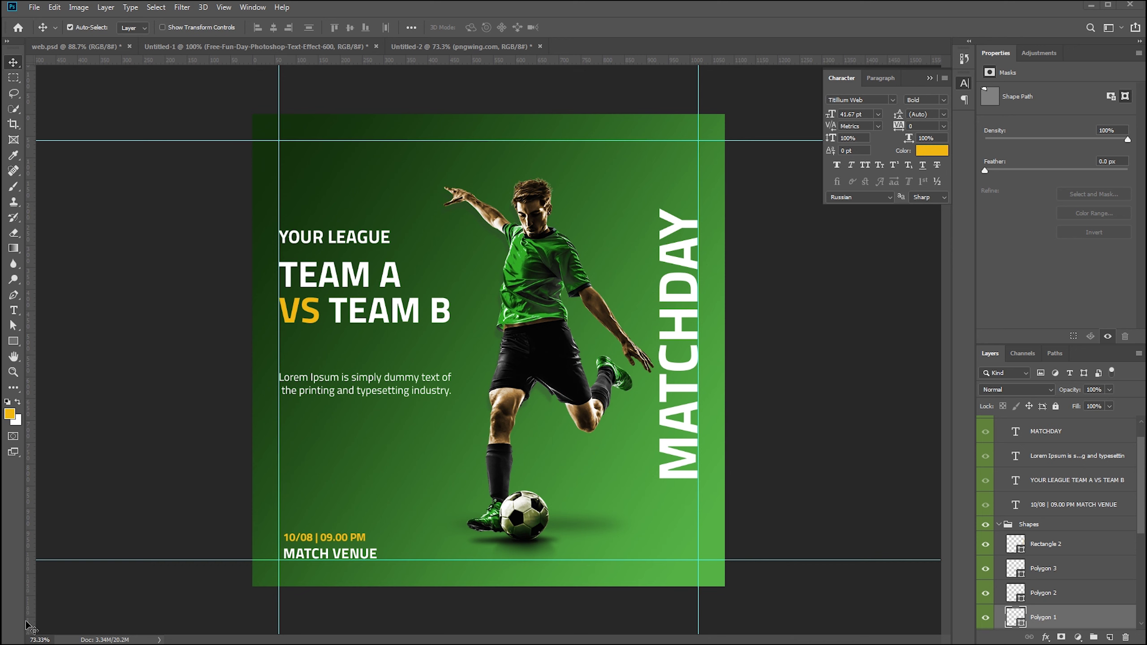
{"action": "left_click", "coordinate": [1046, 544]}
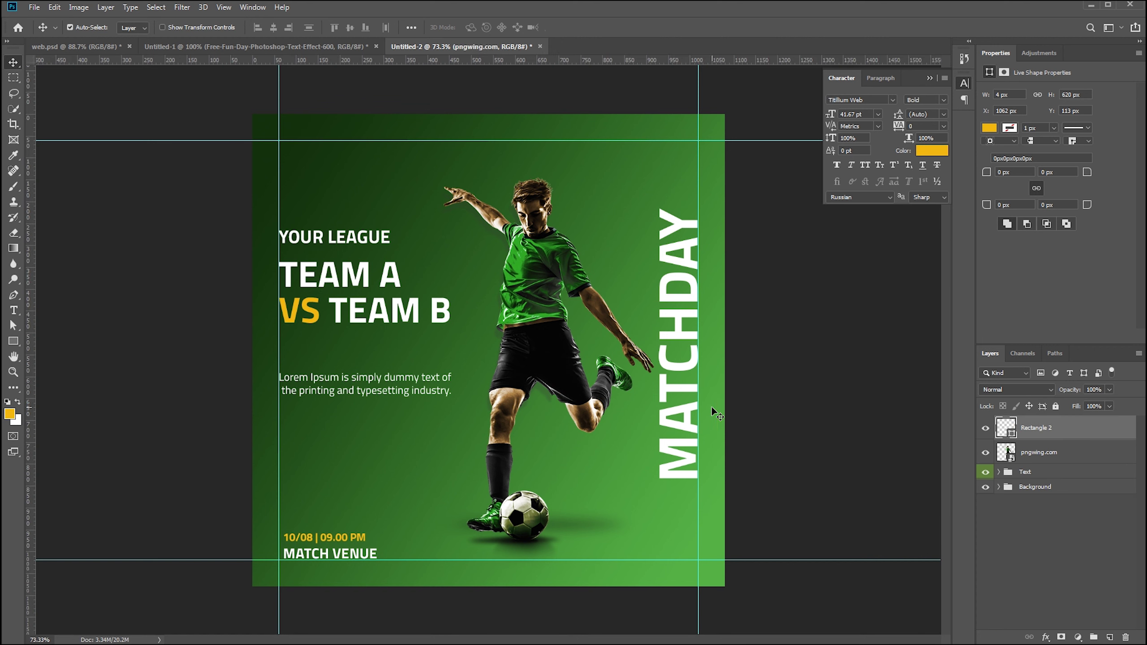
Move the yellow vertical bar to X 1027 px, Y 221 px so it runs along the outer edge of MATCHDAY
{"action": "key", "text": "Left"}
{"action": "key", "text": "Left"}
{"action": "key", "text": "Left"}
{"action": "key", "text": "Left"}
{"action": "key", "text": "Left"}
{"action": "key", "text": "Left"}
{"action": "key", "text": "Left"}
{"action": "key", "text": "Left"}
{"action": "key", "text": "Left"}
{"action": "key", "text": "Left"}
{"action": "key", "text": "Left"}
{"action": "key", "text": "Left"}
{"action": "key", "text": "Left"}
{"action": "key", "text": "Left"}
{"action": "key", "text": "Left"}
{"action": "key", "text": "Left"}
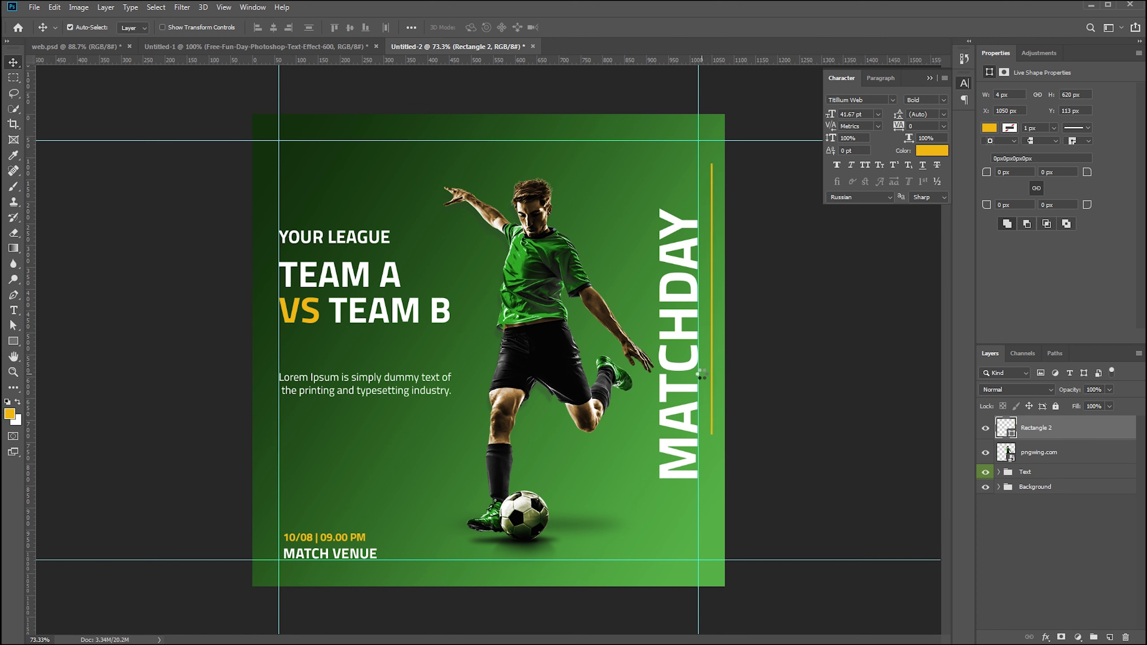
{"action": "key", "text": "ctrl+t"}
{"action": "mouse_move", "coordinate": [705, 391]}
{"action": "left_mouse_down"}
{"action": "mouse_move", "coordinate": [706, 358]}
{"action": "mouse_move", "coordinate": [706, 379]}
{"action": "left_mouse_up"}
{"action": "key", "text": "Right"}
{"action": "key", "text": "Right"}
{"action": "key", "text": "Right"}
{"action": "key", "text": "Right"}
{"action": "key", "text": "Right"}
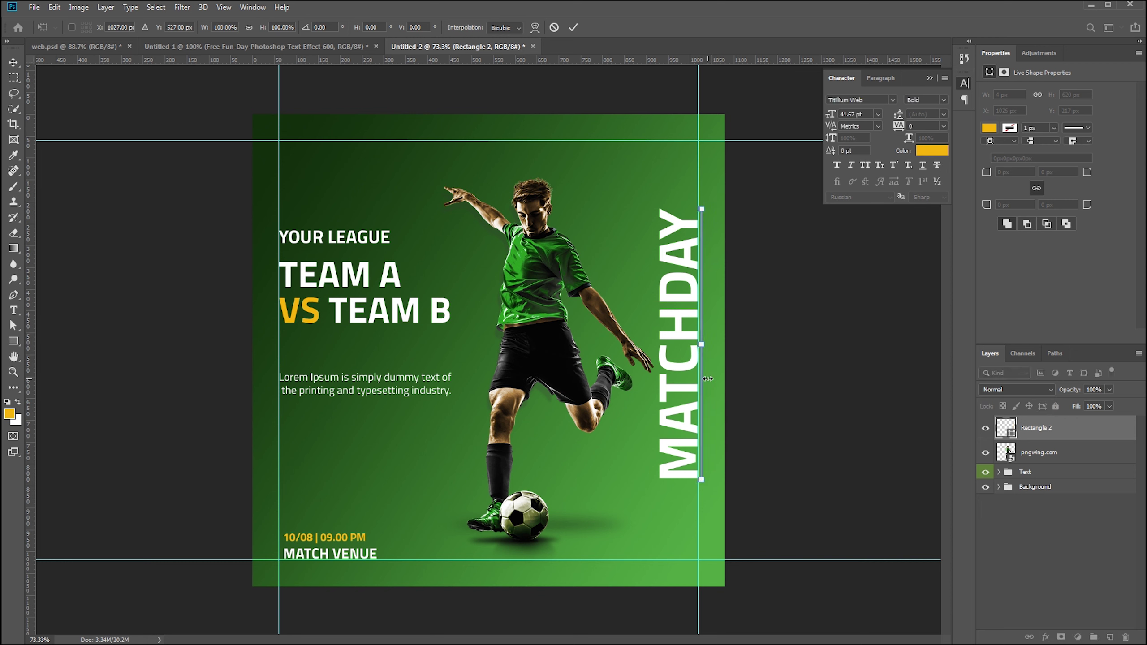
{"action": "key", "text": "Return"}
{"action": "key", "text": "Up"}
{"action": "key", "text": "Up"}
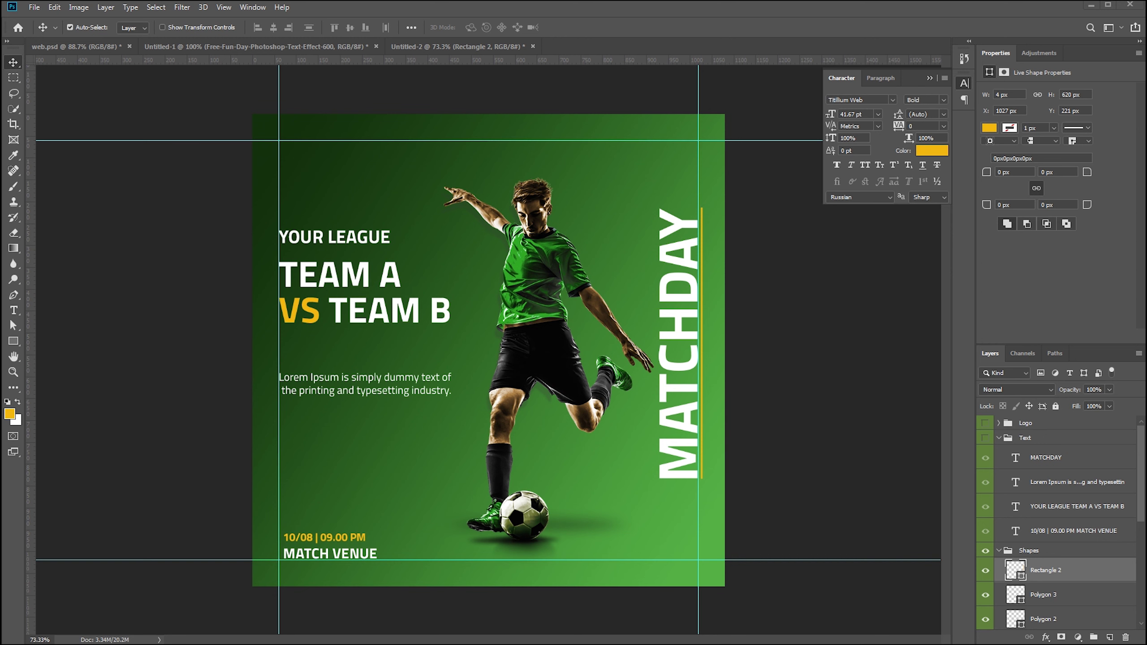
Bring the yellow triangle outline, Shape 19 copy, from final.psd onto the canvas and position it just above the match date
{"action": "left_click", "coordinate": [1050, 617]}
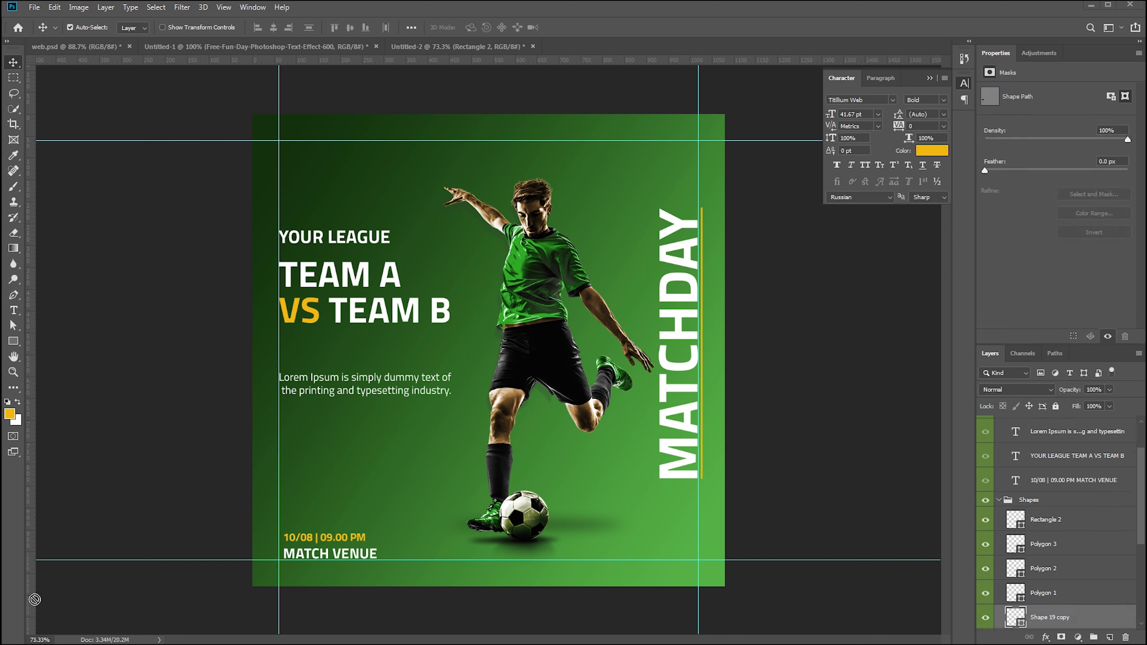
{"action": "left_click_drag", "start_coordinate": [290, 518], "coordinate": [293, 506]}
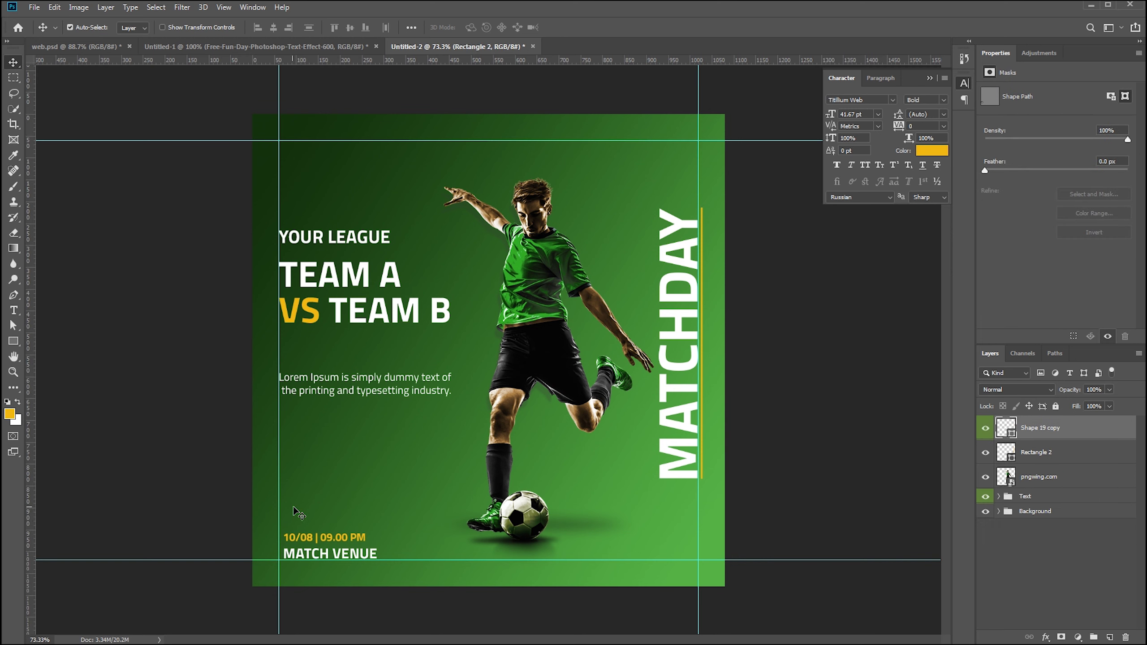
{"action": "key", "text": "Right"}
{"action": "key", "text": "Right"}
{"action": "key", "text": "Right"}
{"action": "key", "text": "Right"}
{"action": "key", "text": "Right"}
{"action": "key", "text": "Right"}
{"action": "key", "text": "Right"}
{"action": "key", "text": "Right"}
{"action": "key", "text": "Up"}
{"action": "key", "text": "Up"}
{"action": "key", "text": "Up"}
{"action": "key", "text": "Up"}
{"action": "key", "text": "Up"}
{"action": "key", "text": "Up"}
{"action": "key", "text": "Up"}
{"action": "key", "text": "Up"}
{"action": "key", "text": "Up"}
{"action": "key", "text": "Up"}
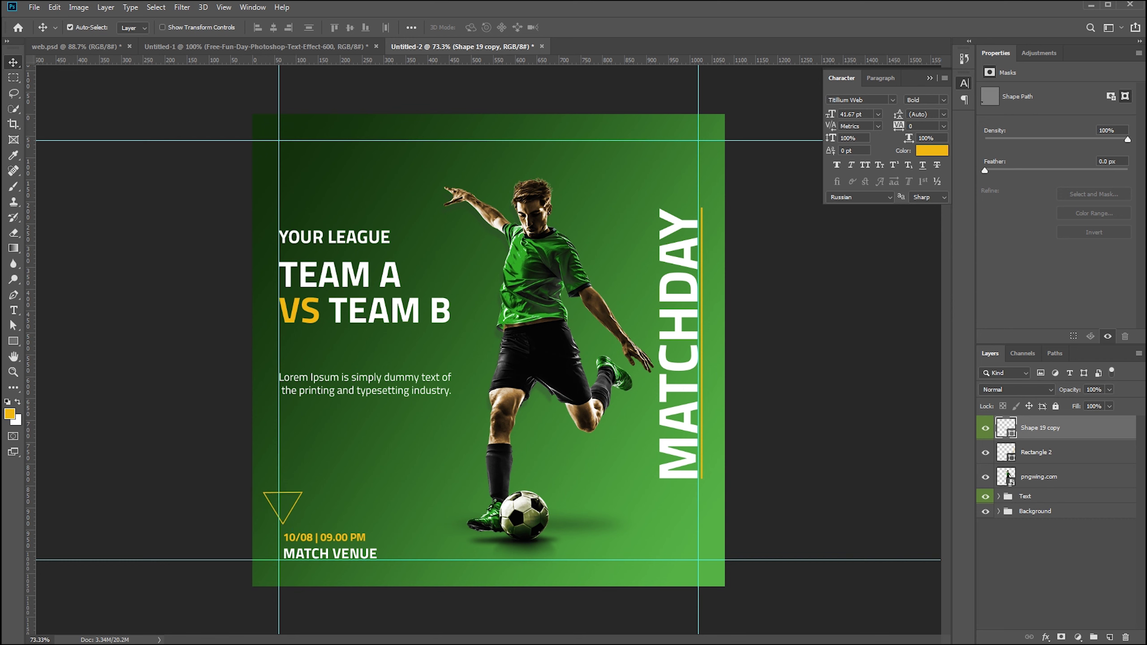
{"action": "key", "text": "ctrl+["}
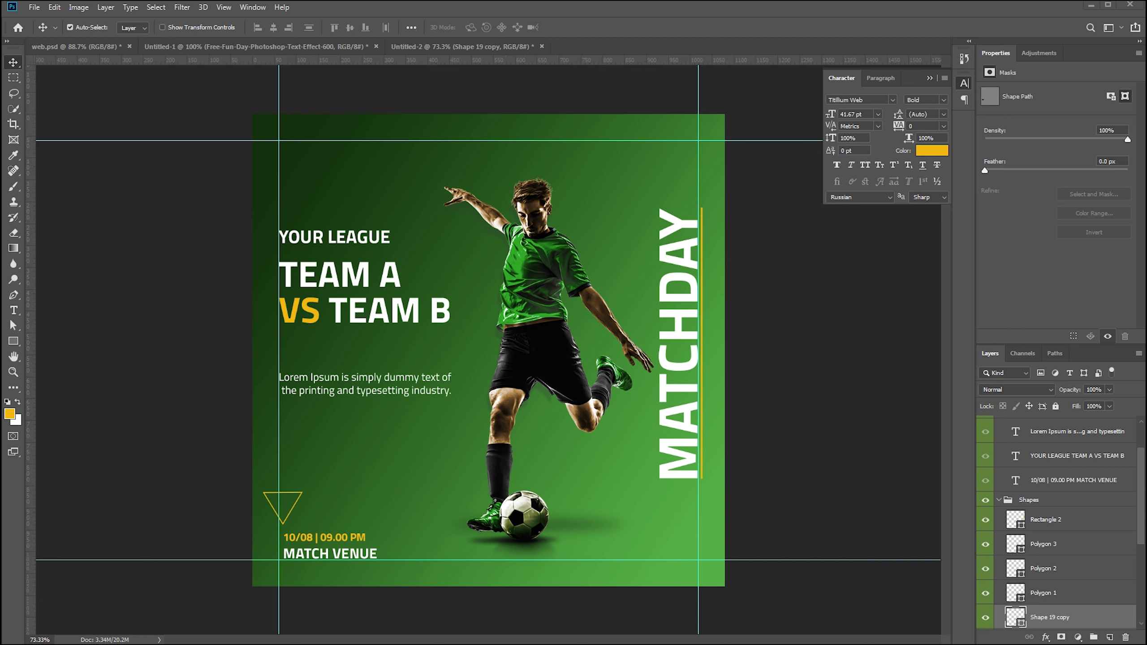
Bring the white vertical zigzag, Shape 18 copy, from final.psd onto the canvas and place it just below the yellow bar
{"action": "scroll", "coordinate": [1056, 519], "scroll_direction": "down", "scroll_amount": 3}
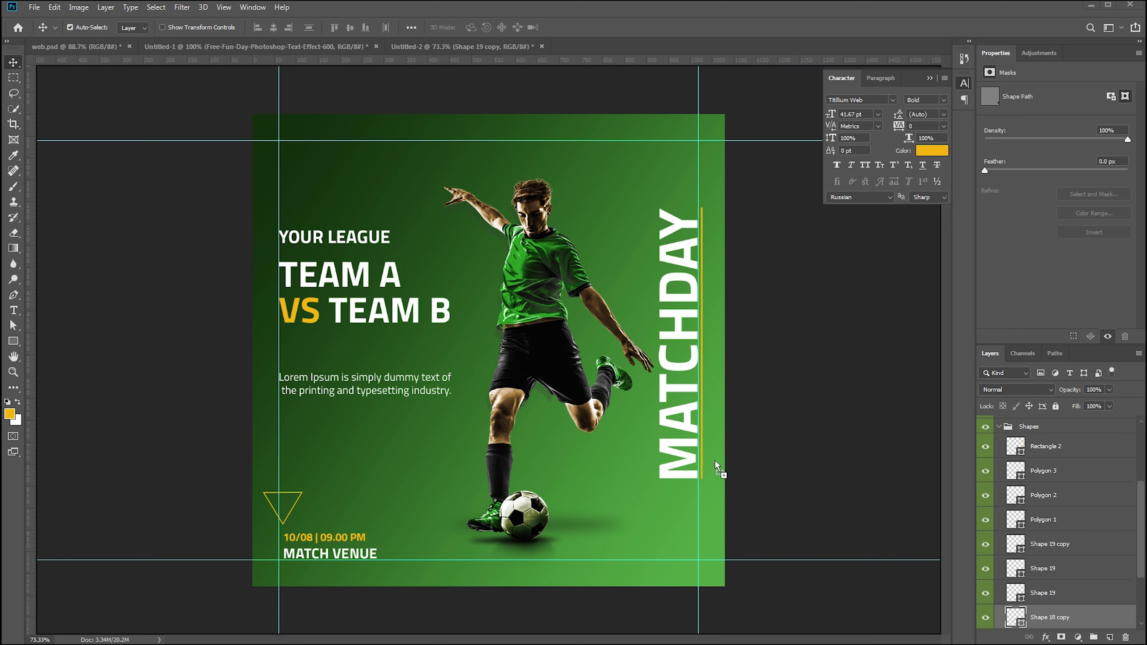
{"action": "left_click_drag", "start_coordinate": [700, 534], "coordinate": [703, 529]}
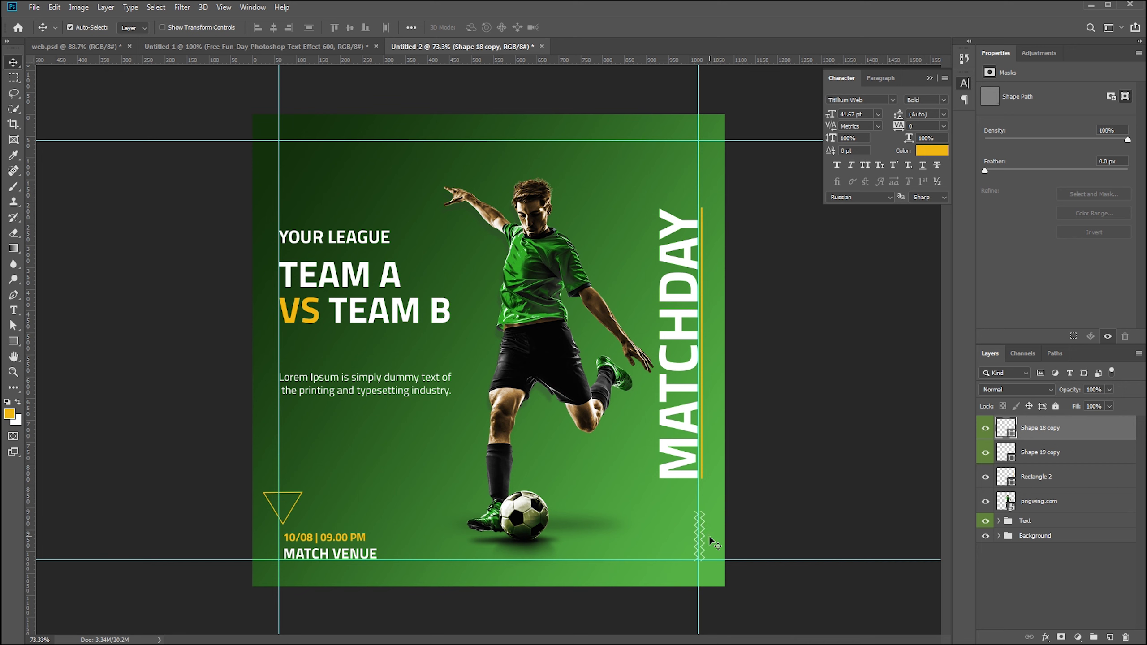
{"action": "key", "text": "shift+Up"}
{"action": "key", "text": "ctrl+z"}
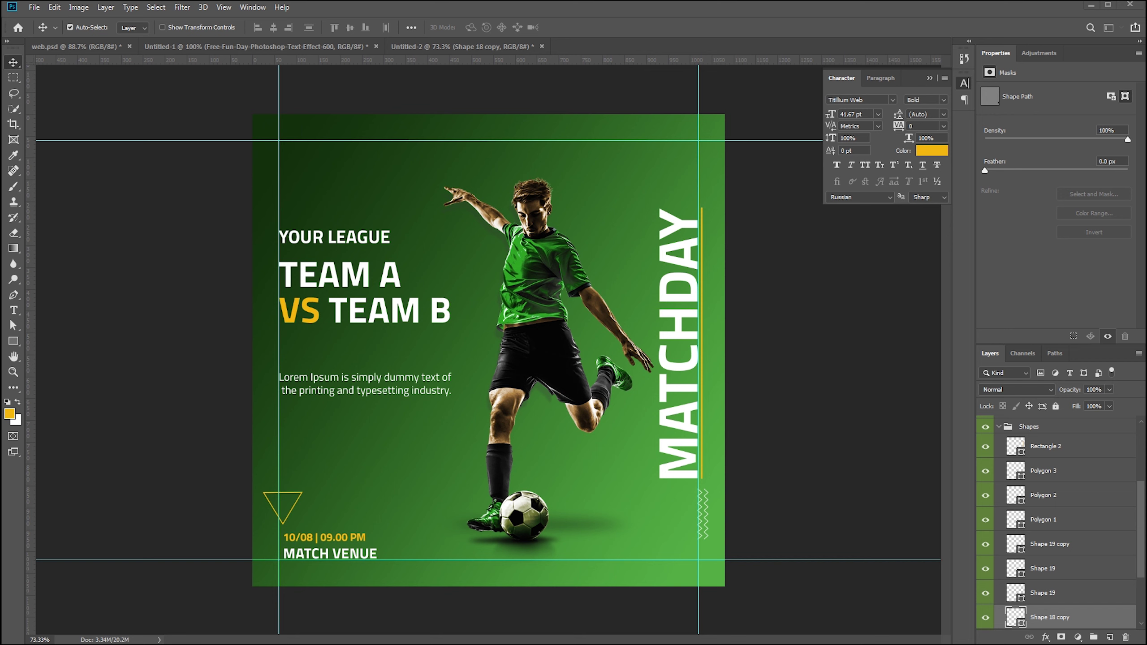
{"action": "key", "text": "alt+bracketleft"}
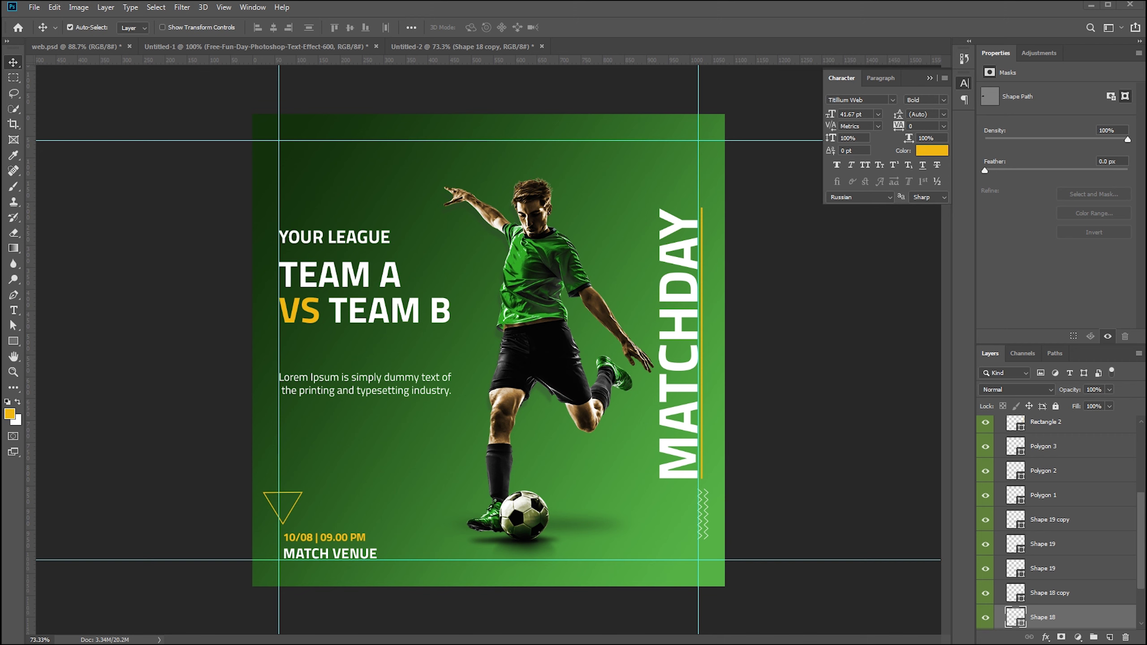
Lock the gradient Rectangle 1 layer in the Background group
{"action": "left_click", "coordinate": [705, 515]}
{"action": "left_click", "coordinate": [704, 512]}
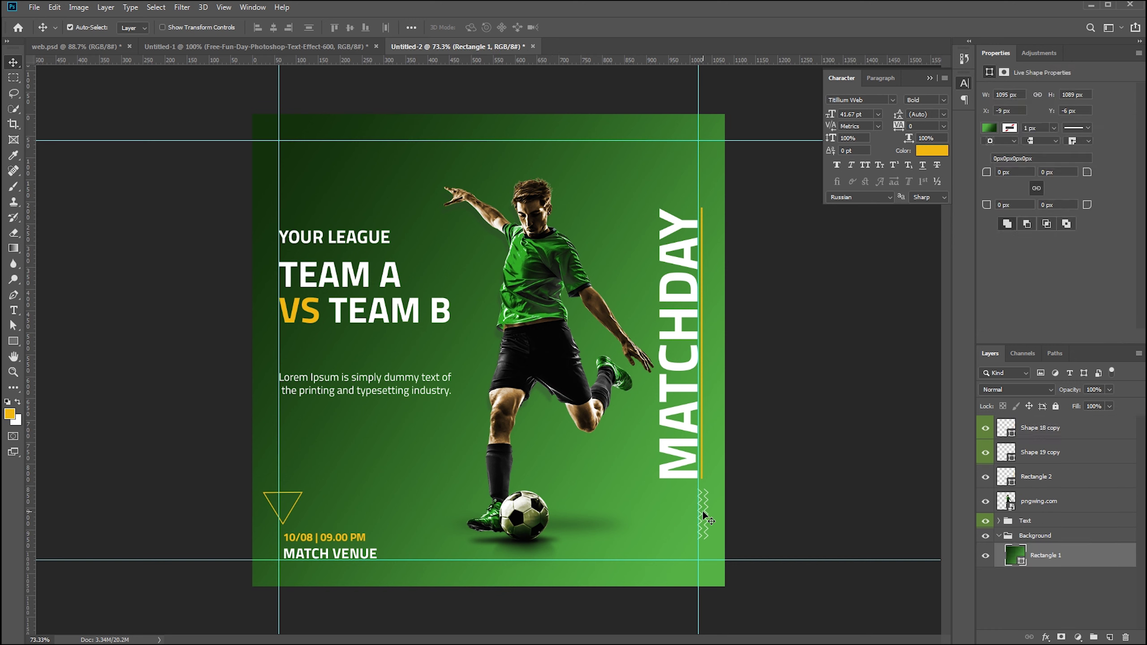
{"action": "left_click", "coordinate": [1056, 407]}
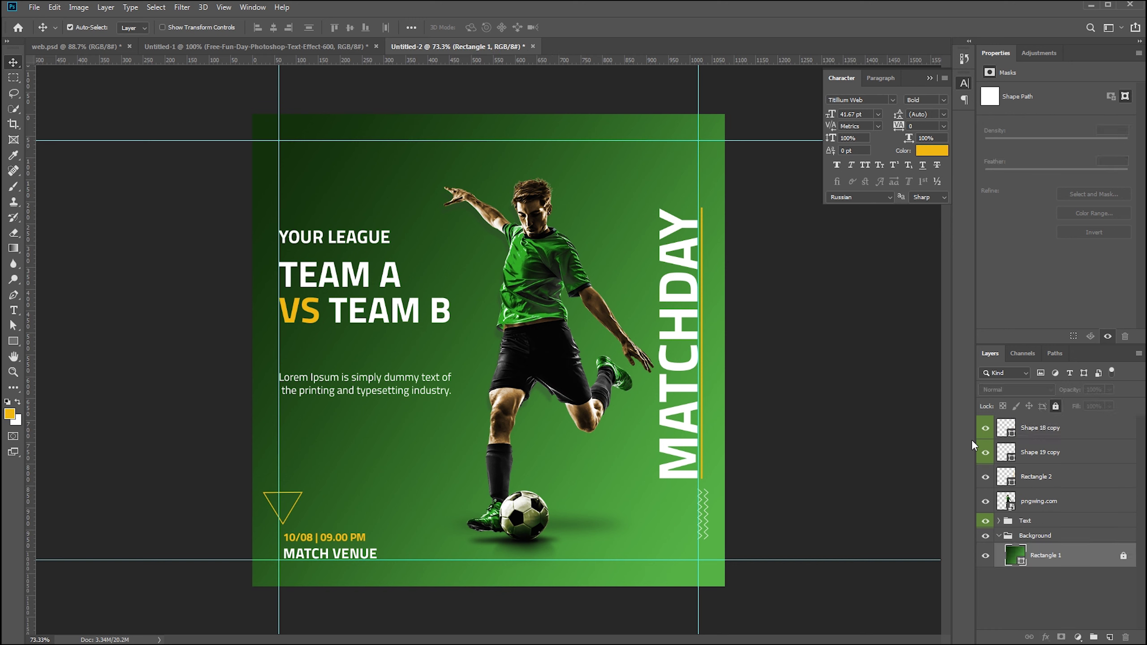
Place a horizontally flipped copy of the zigzag, rotated 90° clockwise, at the left margin guide between TEAM B and the Lorem Ipsum paragraph
{"action": "left_click", "coordinate": [707, 522]}
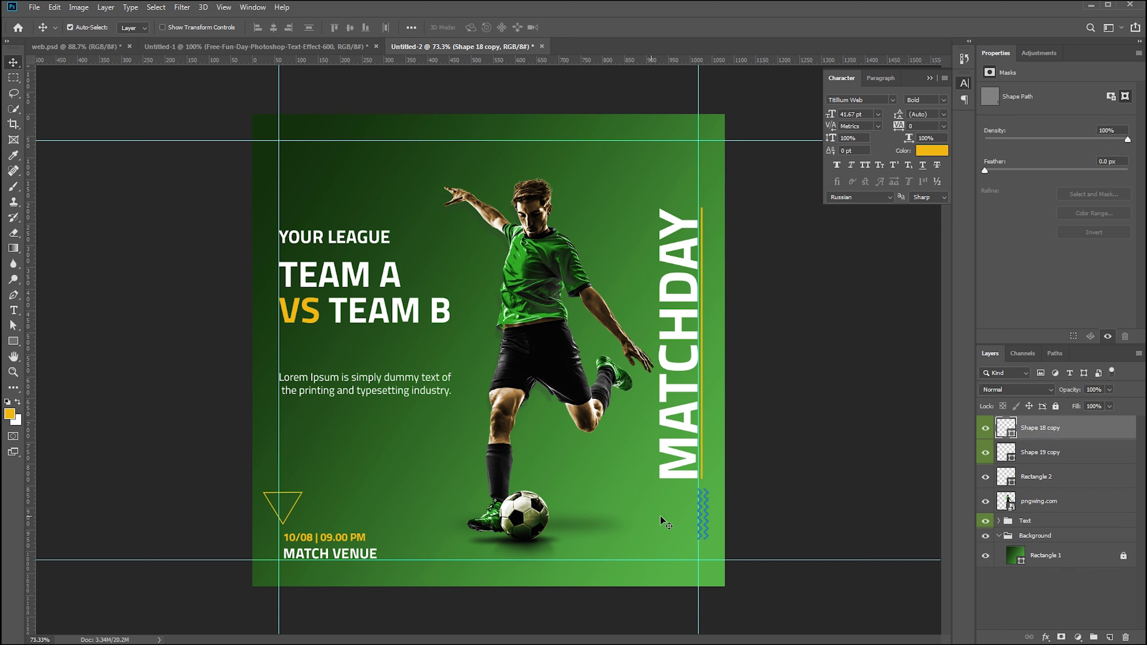
{"action": "key", "text": "ctrl+j"}
{"action": "key", "text": "ctrl+t"}
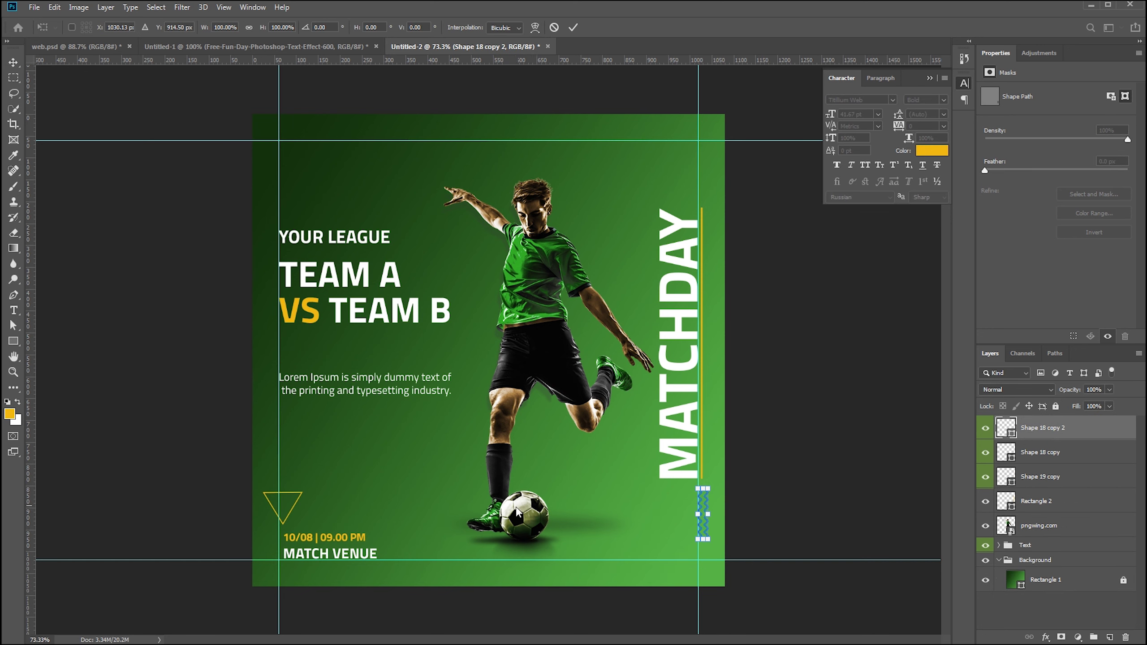
{"action": "right_click", "coordinate": [700, 532]}
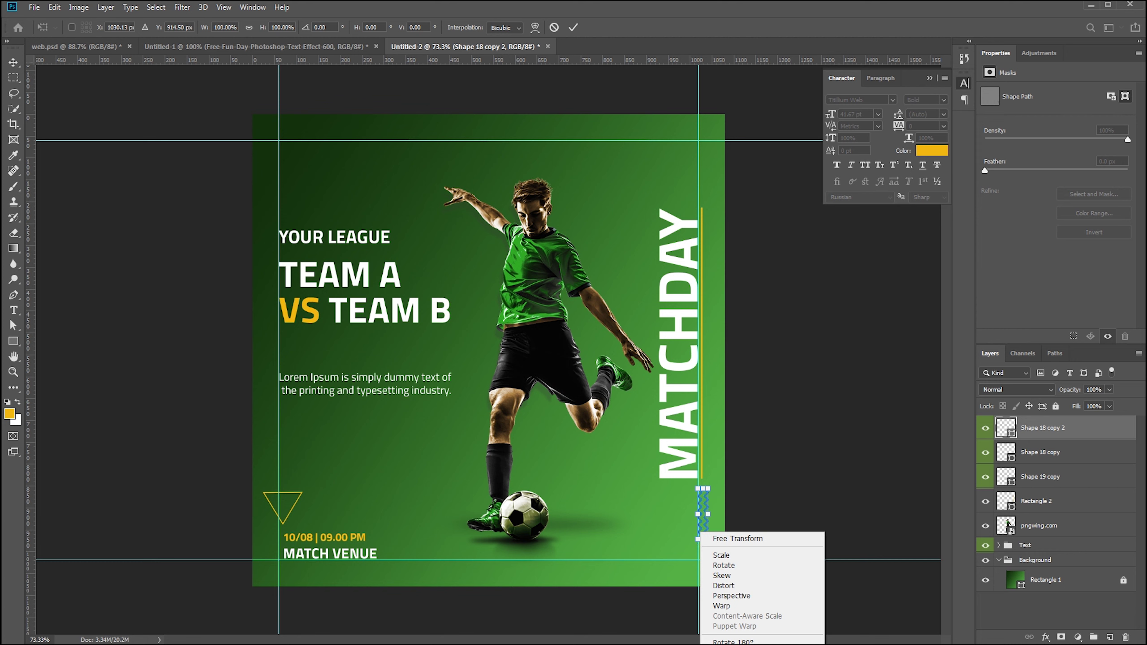
{"action": "left_click", "coordinate": [731, 644]}
{"action": "right_click", "coordinate": [700, 510]}
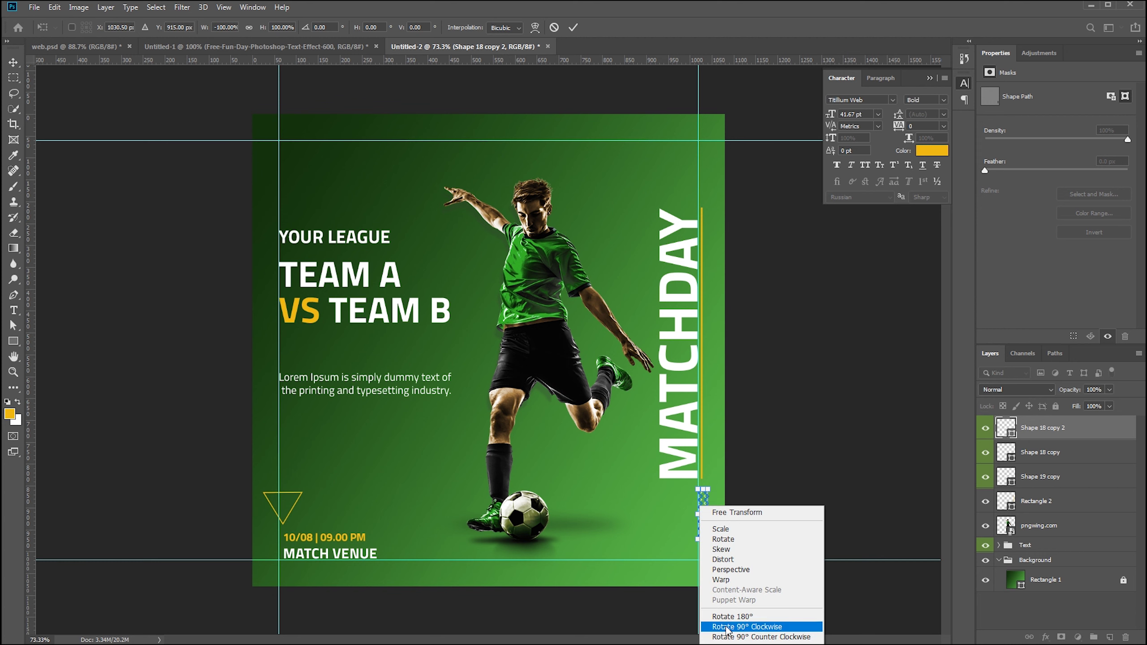
{"action": "left_click", "coordinate": [741, 627]}
{"action": "left_click_drag", "start_coordinate": [688, 513], "coordinate": [293, 353]}
{"action": "key", "text": "Return"}
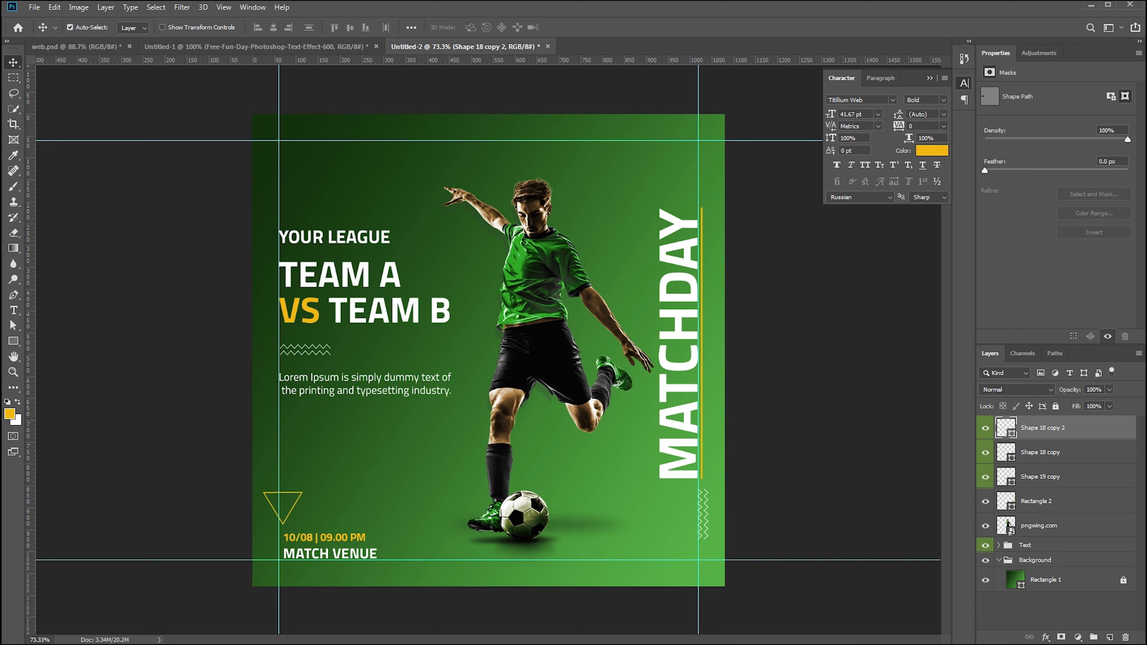
Set the Move tool to auto-select groups and bring final.psd's Logo group to the canvas's top-left guide corner, leaving the group collapsed
{"action": "left_click", "coordinate": [274, 567]}
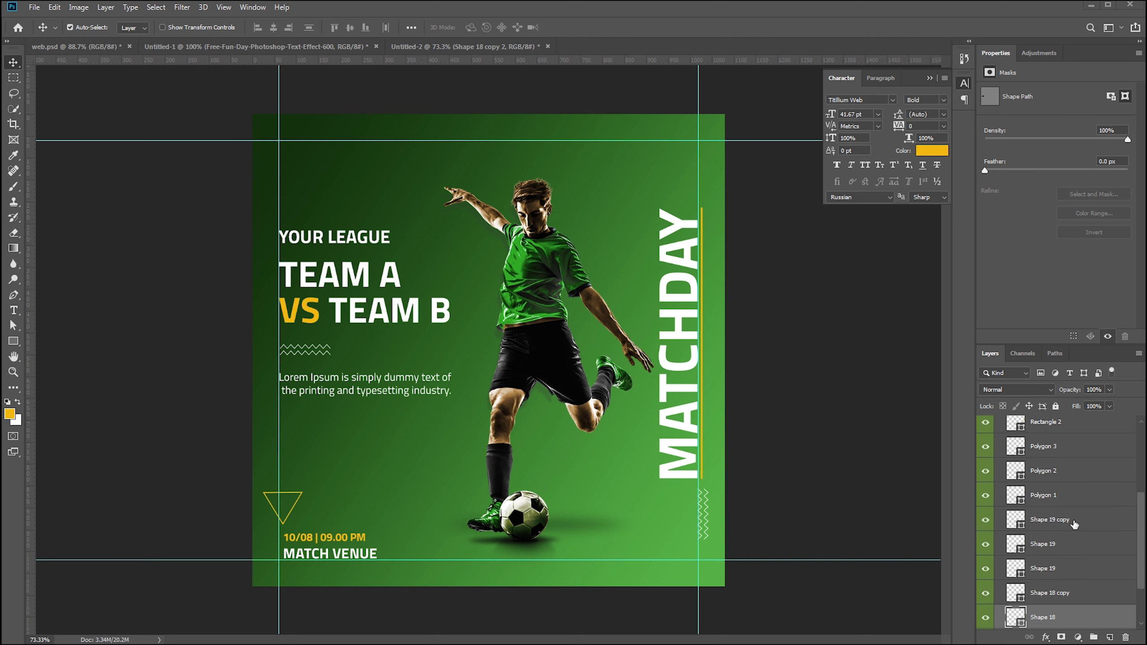
{"action": "scroll", "coordinate": [1061, 497], "scroll_direction": "up", "scroll_amount": 5}
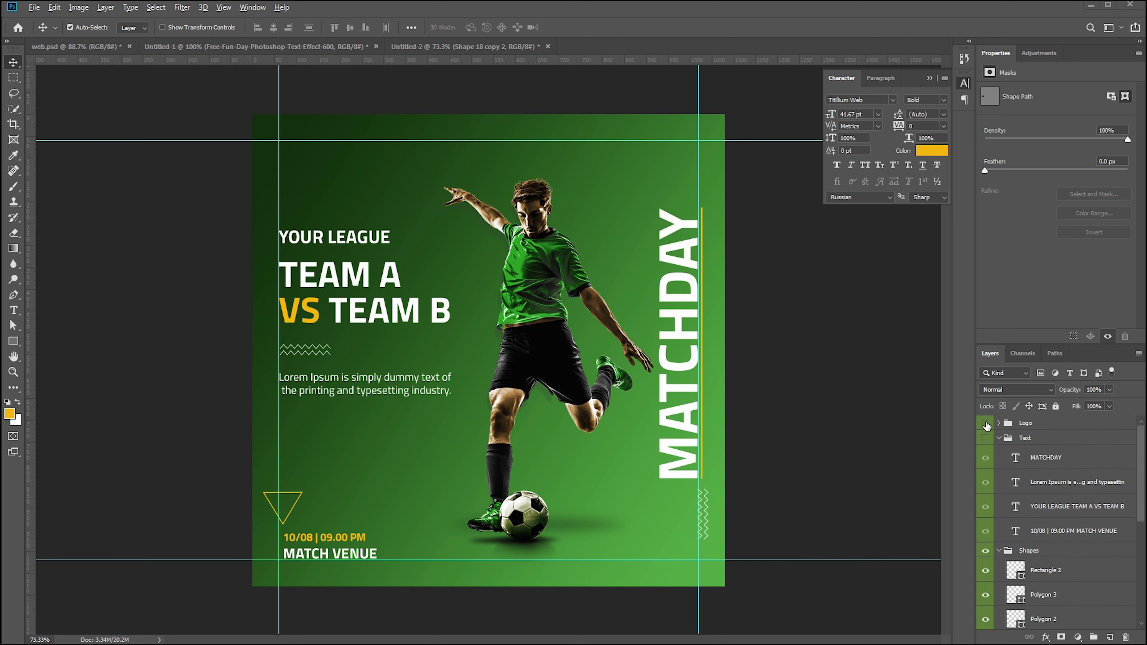
{"action": "left_click", "coordinate": [986, 424]}
{"action": "left_click", "coordinate": [140, 225]}
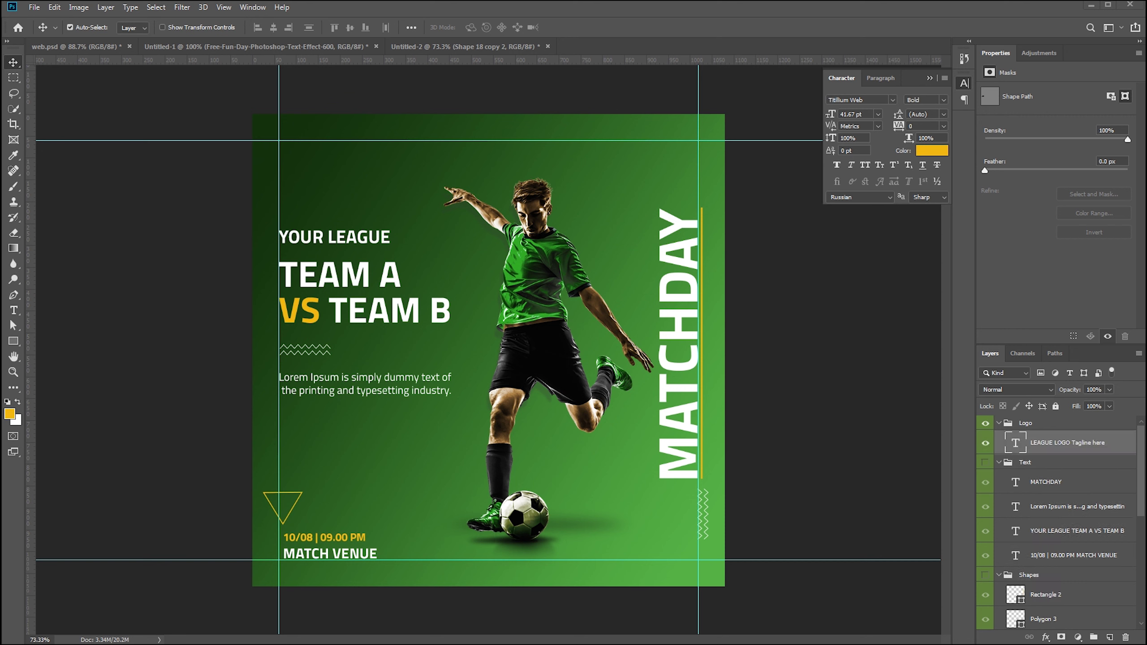
{"action": "left_click", "coordinate": [132, 28]}
{"action": "left_click", "coordinate": [128, 38]}
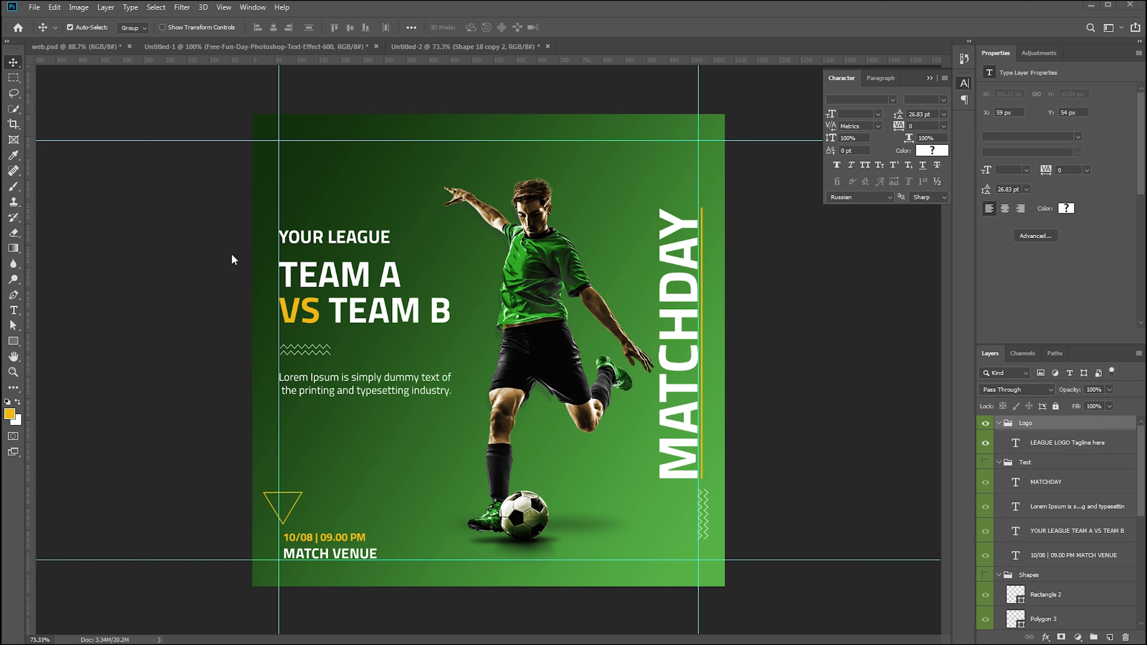
{"action": "left_click", "coordinate": [330, 168]}
{"action": "left_click_drag", "start_coordinate": [314, 170], "coordinate": [291, 147]}
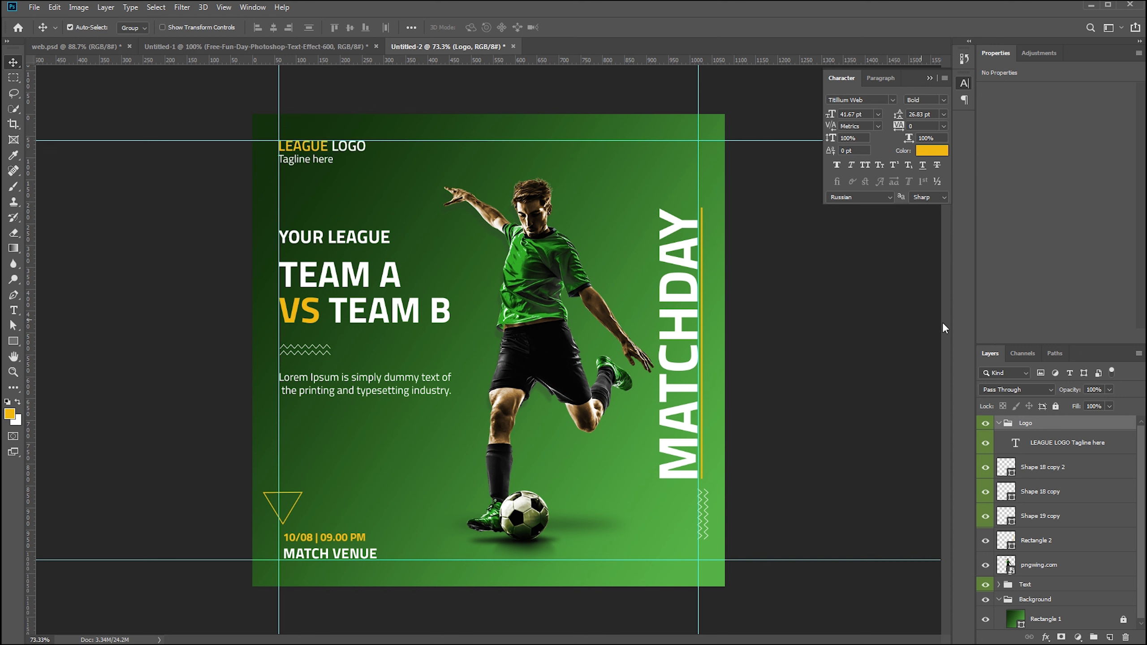
{"action": "left_click", "coordinate": [998, 423]}
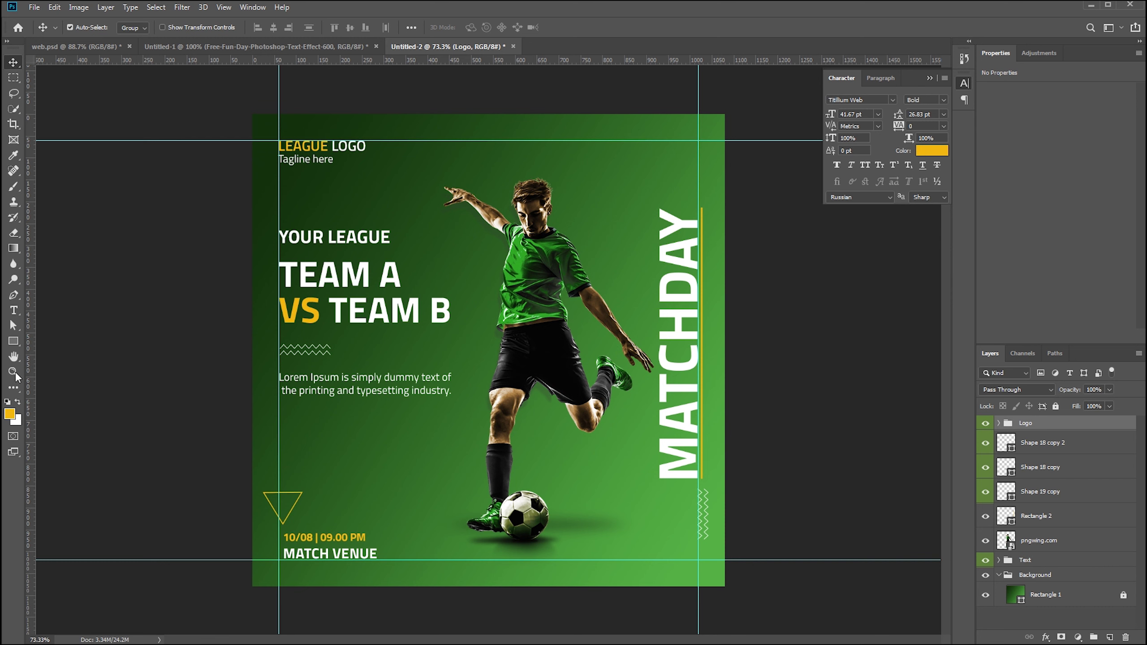
Group the pngwing.com player layer under the name Picture and collapse the group
{"action": "left_click", "coordinate": [1040, 445]}
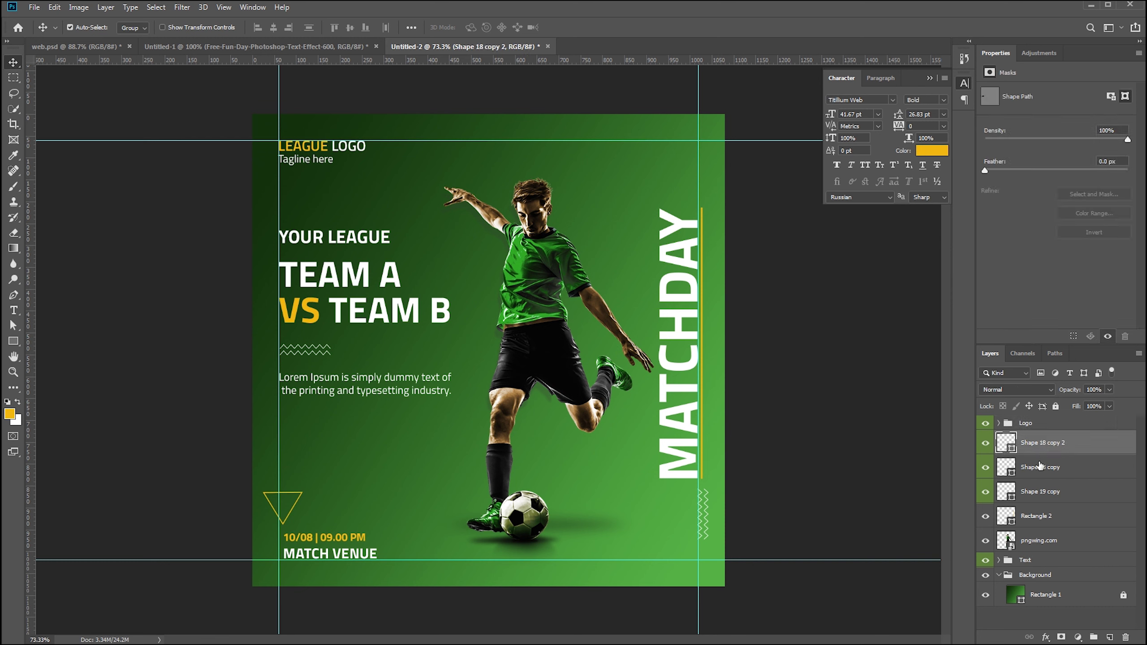
{"action": "left_click", "coordinate": [1034, 542]}
{"action": "key", "text": "ctrl+g"}
{"action": "double_click", "coordinate": [1030, 535]}
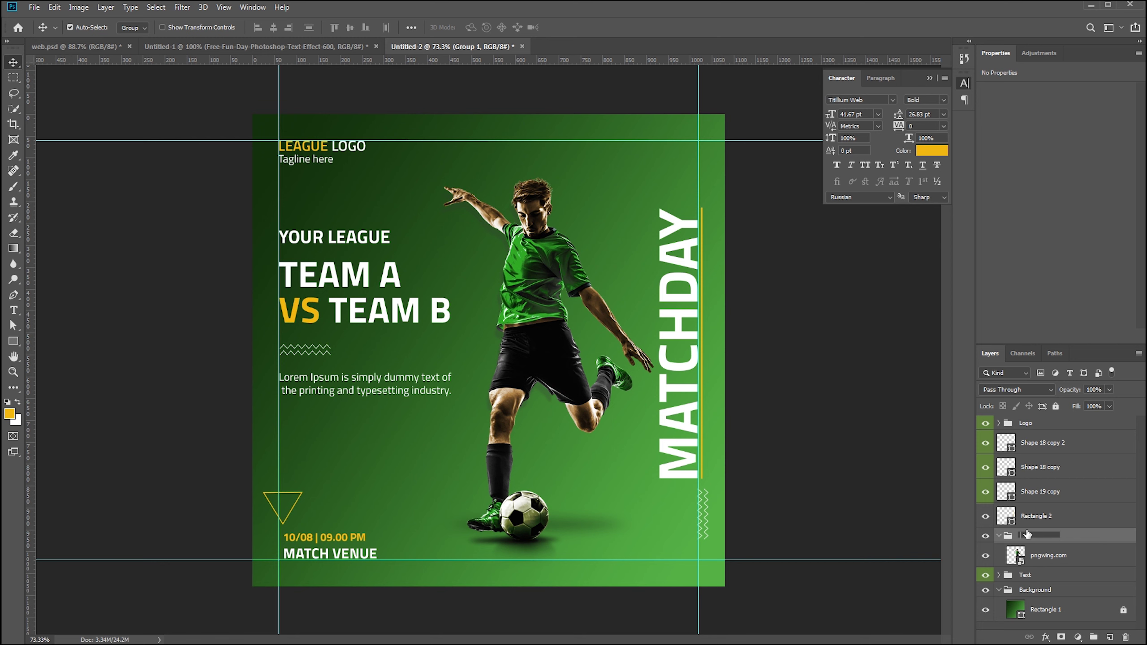
{"action": "type", "text": "Picture"}
{"action": "key", "text": "Return"}
{"action": "left_click", "coordinate": [998, 536]}
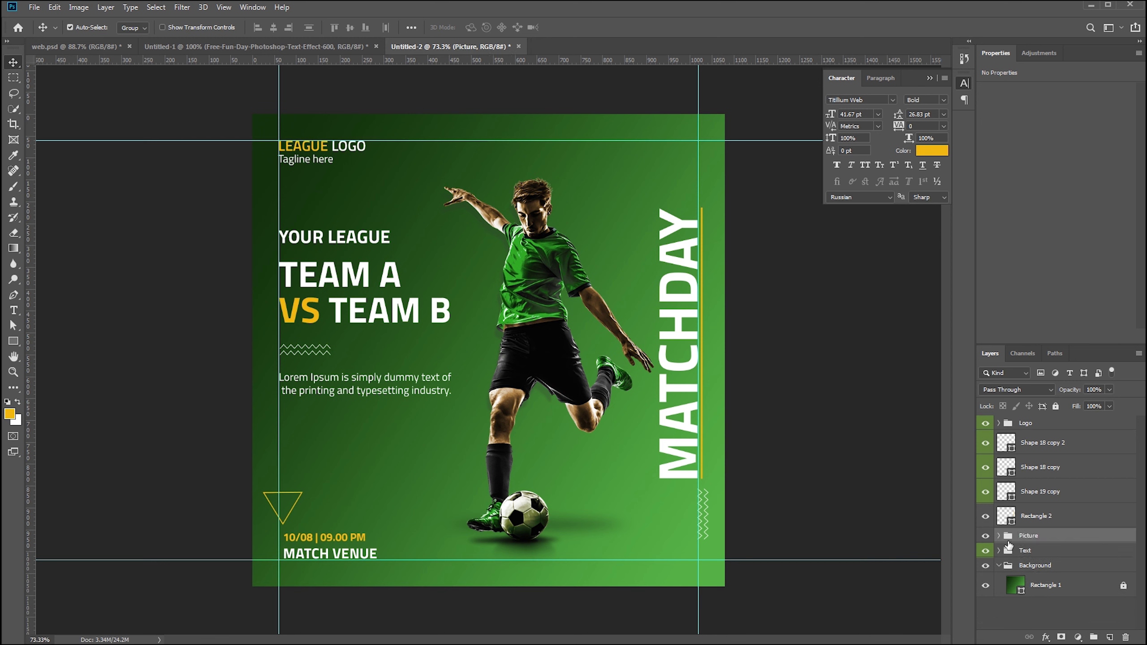
Collapse the Background group and group Rectangle 2, Shape 19 copy, Shape 18 copy and Shape 18 copy 2 under the name Shapes
{"action": "left_click", "coordinate": [998, 566]}
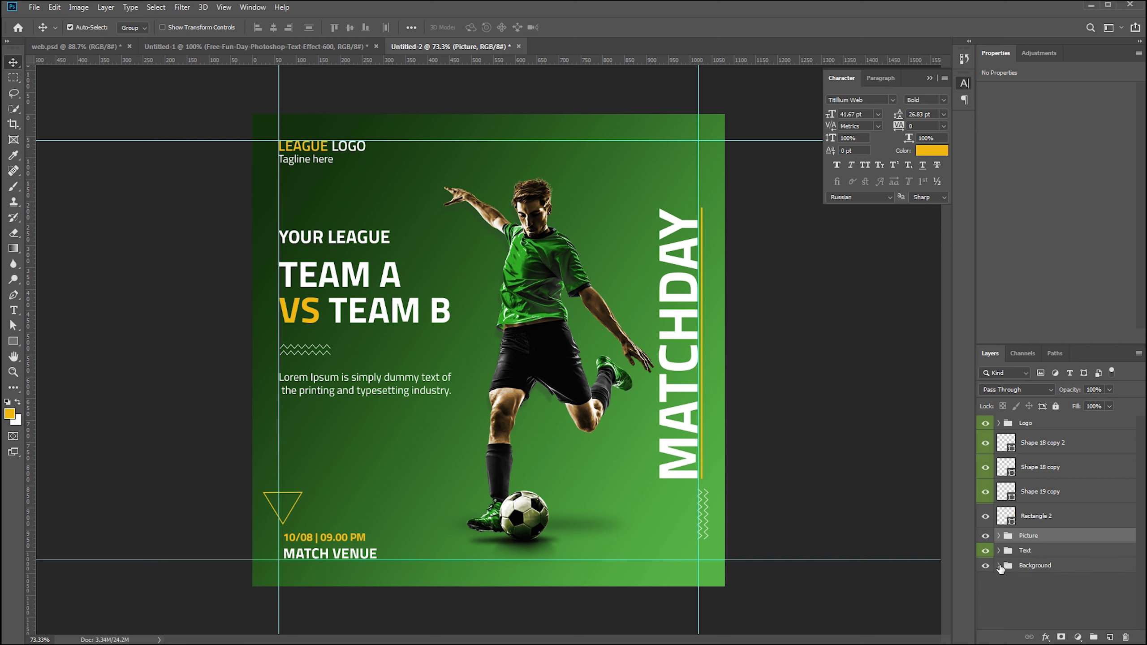
{"action": "left_click", "coordinate": [1037, 520]}
{"action": "left_click", "coordinate": [1032, 446], "text": "shift"}
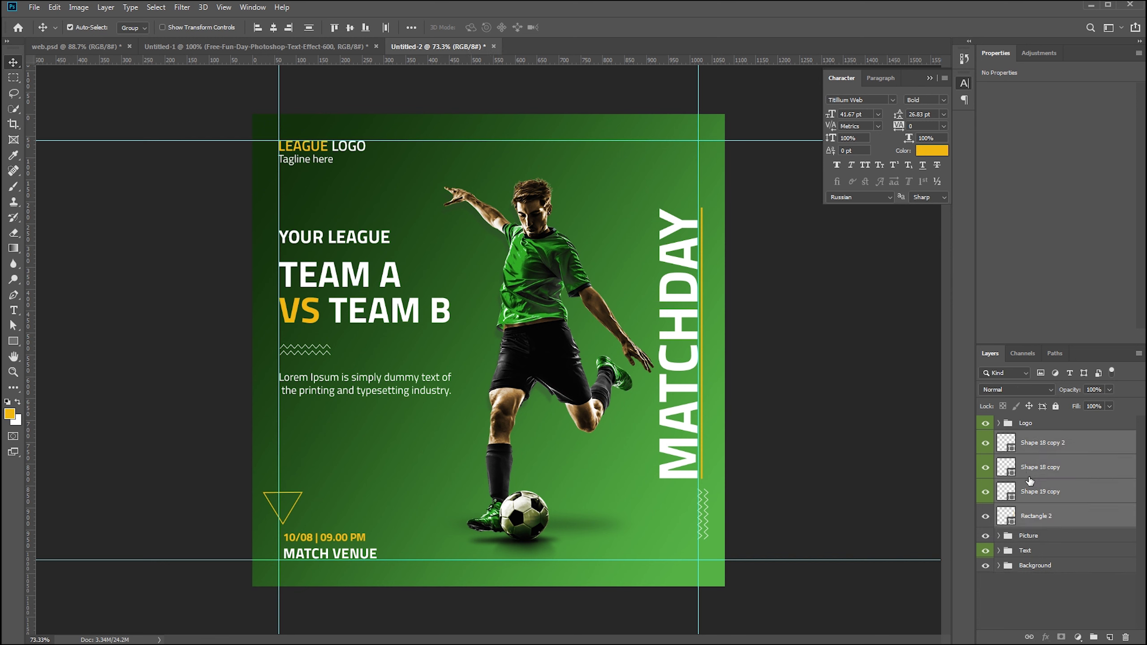
{"action": "right_click", "coordinate": [1030, 468]}
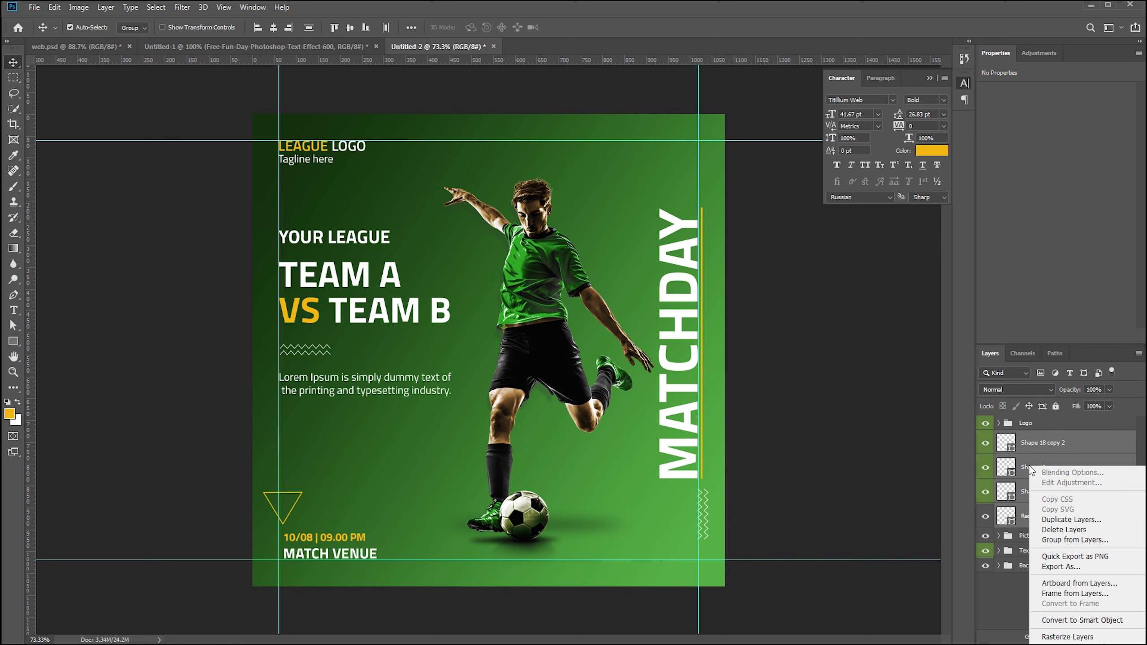
{"action": "left_click", "coordinate": [1030, 469]}
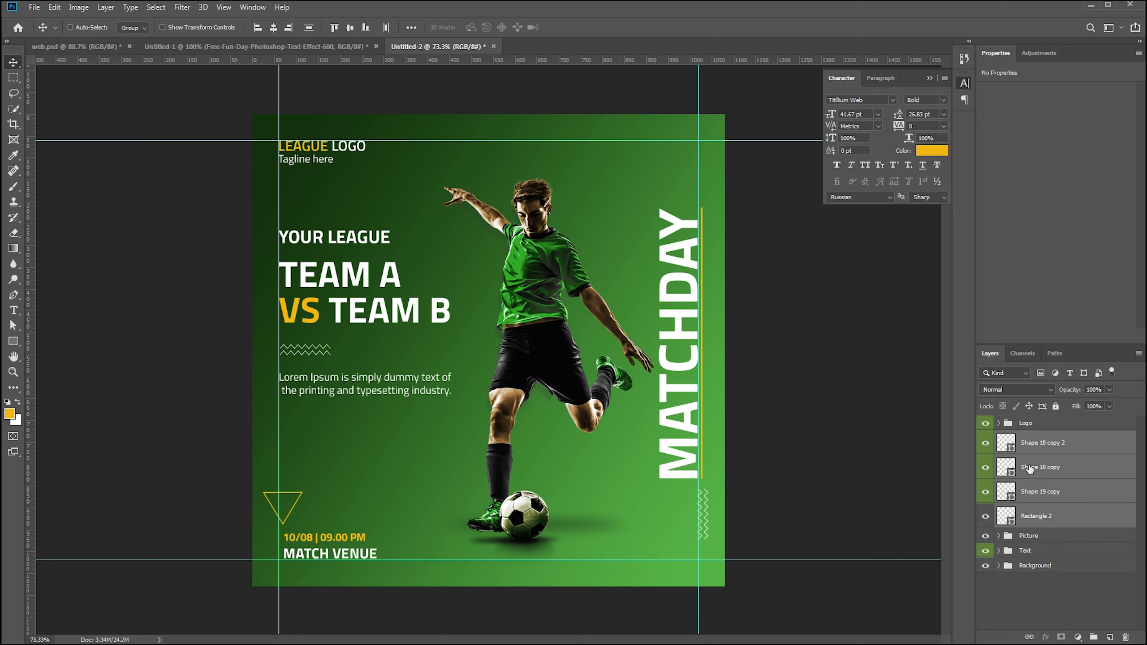
{"action": "key", "text": "ctrl+g"}
{"action": "double_click", "coordinate": [1026, 438]}
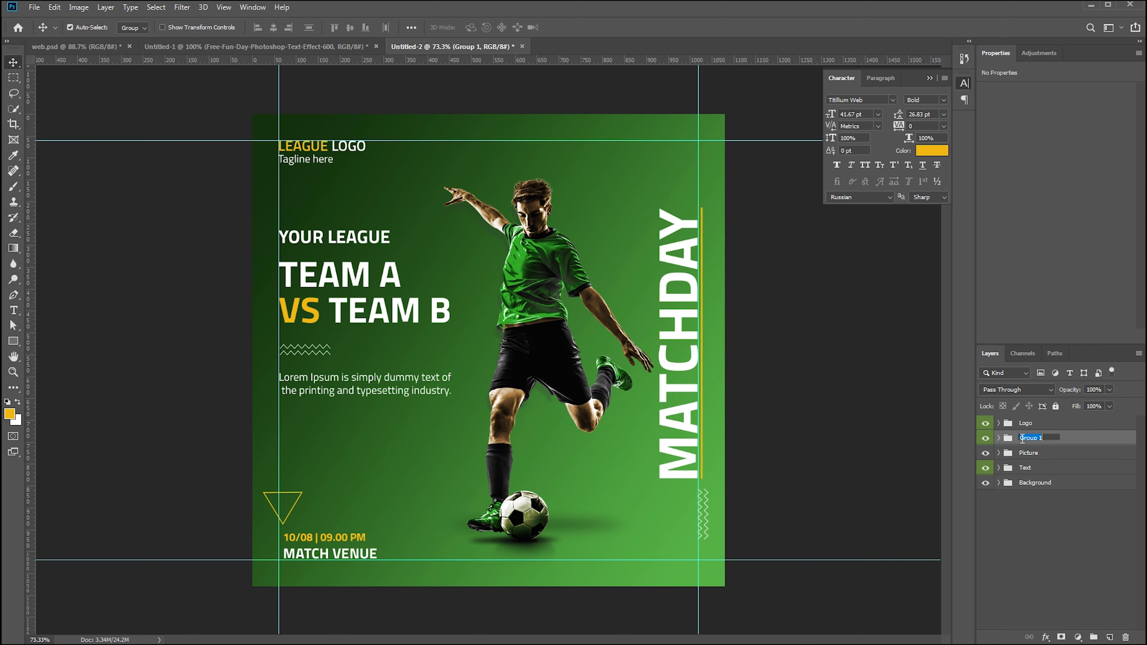
{"action": "type", "text": "Shapes"}
{"action": "key", "text": "Return"}
{"action": "left_click", "coordinate": [985, 439]}
{"action": "left_click", "coordinate": [986, 438]}
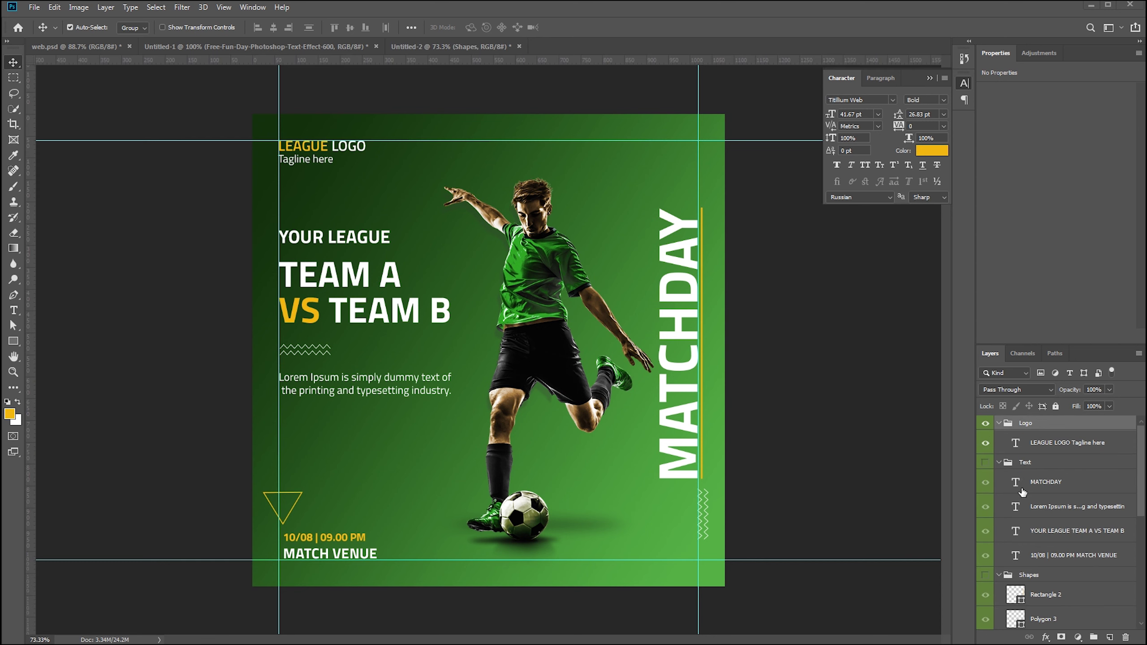
Bring final.psd's Social group into the matchday post, align its icons to the canvas's top-right guide corner, and leave the group collapsed
{"action": "scroll", "coordinate": [1025, 547], "scroll_direction": "down", "scroll_amount": 1}
{"action": "scroll", "coordinate": [1025, 548], "scroll_direction": "down", "scroll_amount": 3}
{"action": "scroll", "coordinate": [1044, 602], "scroll_direction": "down", "scroll_amount": 2}
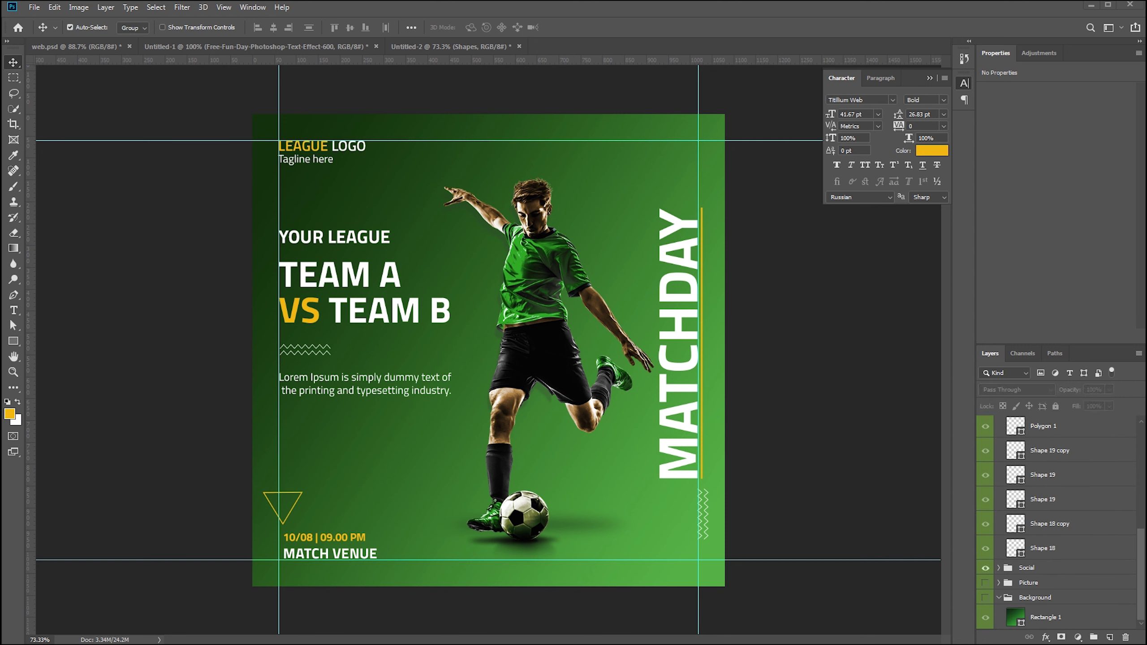
{"action": "left_click", "coordinate": [998, 568]}
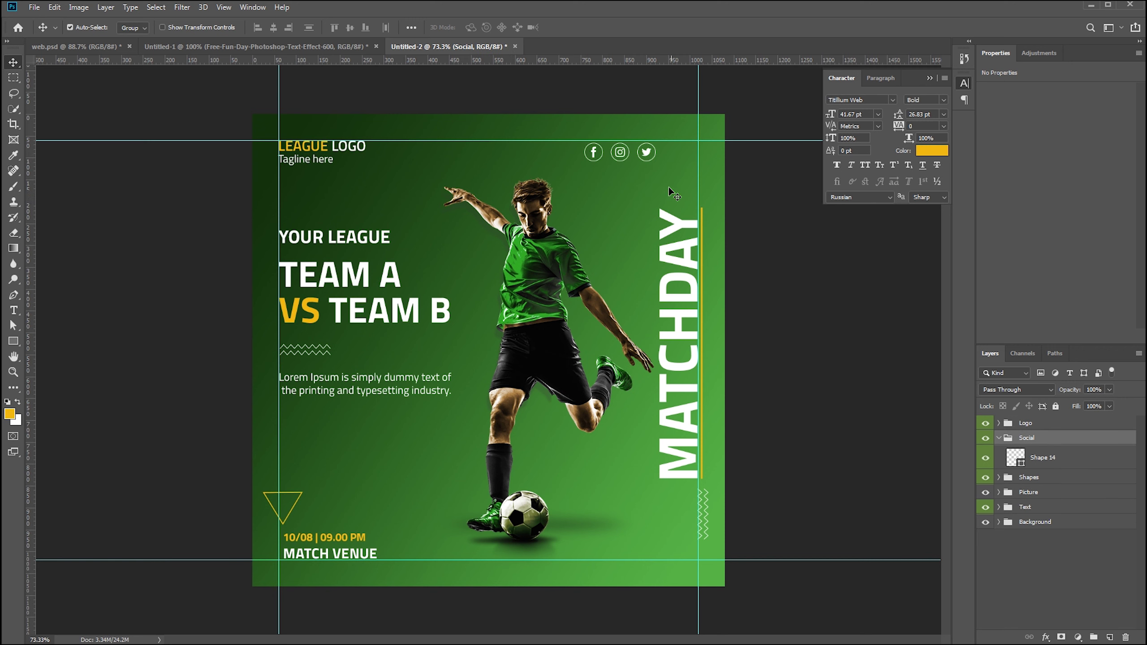
{"action": "left_click_drag", "start_coordinate": [647, 156], "coordinate": [688, 154]}
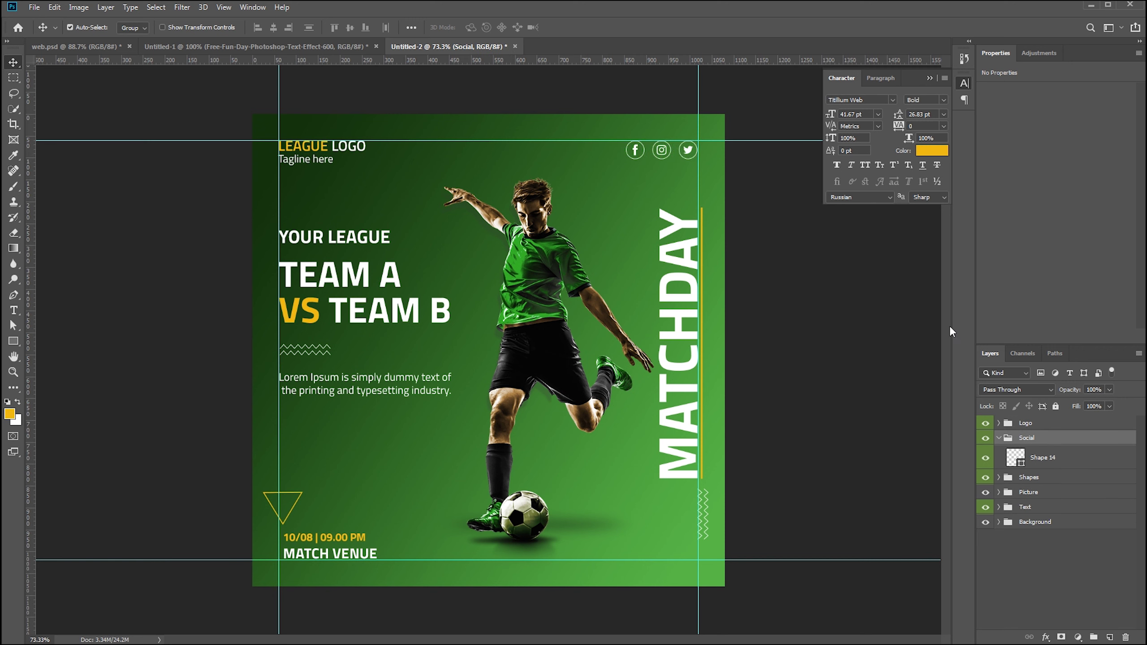
{"action": "left_click", "coordinate": [998, 439]}
Expand the Shapes group, set auto-select to Layer, and move the small yellow triangle up to below the Lorem Ipsum paragraph
{"action": "left_click", "coordinate": [1022, 456]}
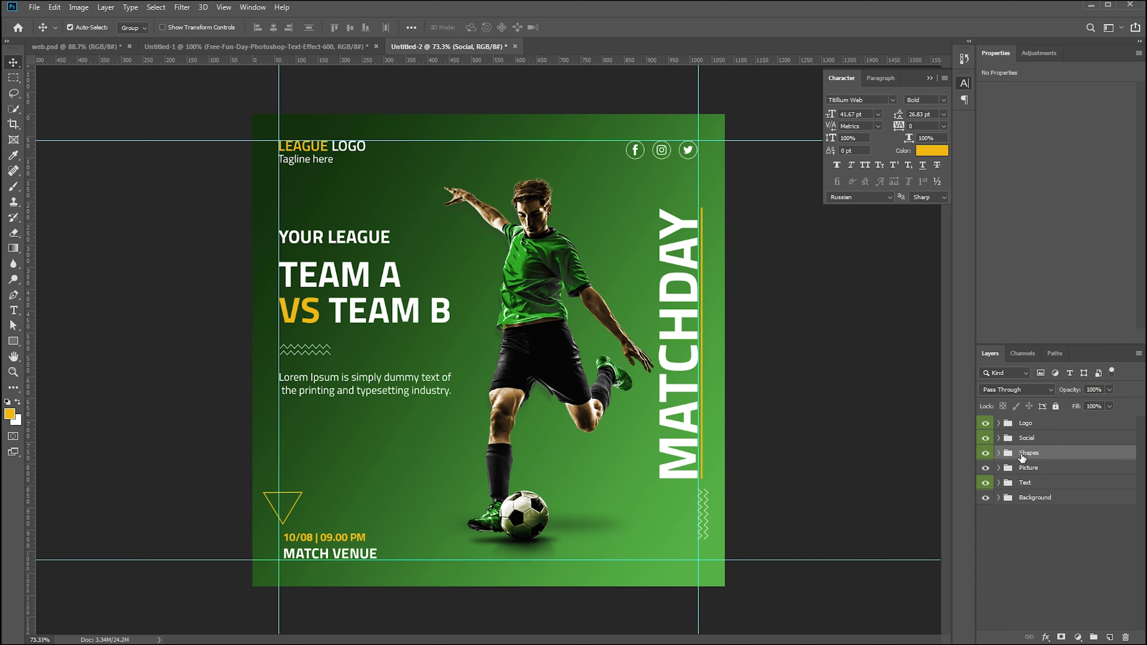
{"action": "left_click", "coordinate": [998, 452]}
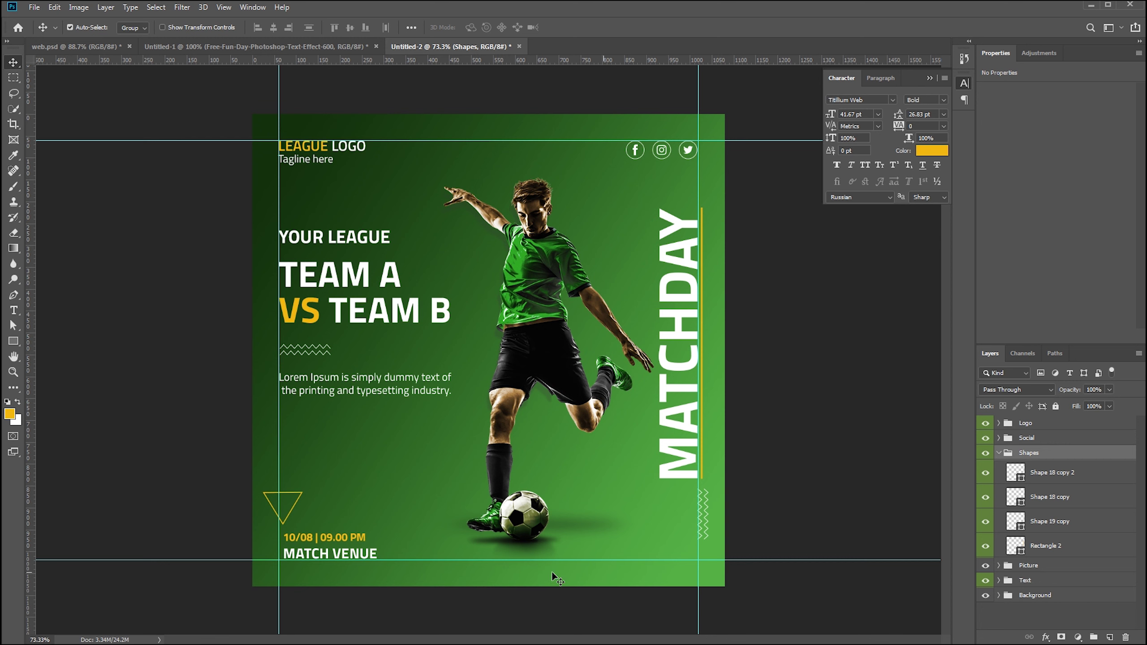
{"action": "left_click", "coordinate": [131, 28]}
{"action": "left_click", "coordinate": [131, 45]}
{"action": "left_click_drag", "start_coordinate": [295, 508], "coordinate": [298, 441]}
Draw a three-sided polygon about 607 by 534 px around the match date and venue, running off the canvas's bottom-left corner
{"action": "left_click", "coordinate": [13, 341]}
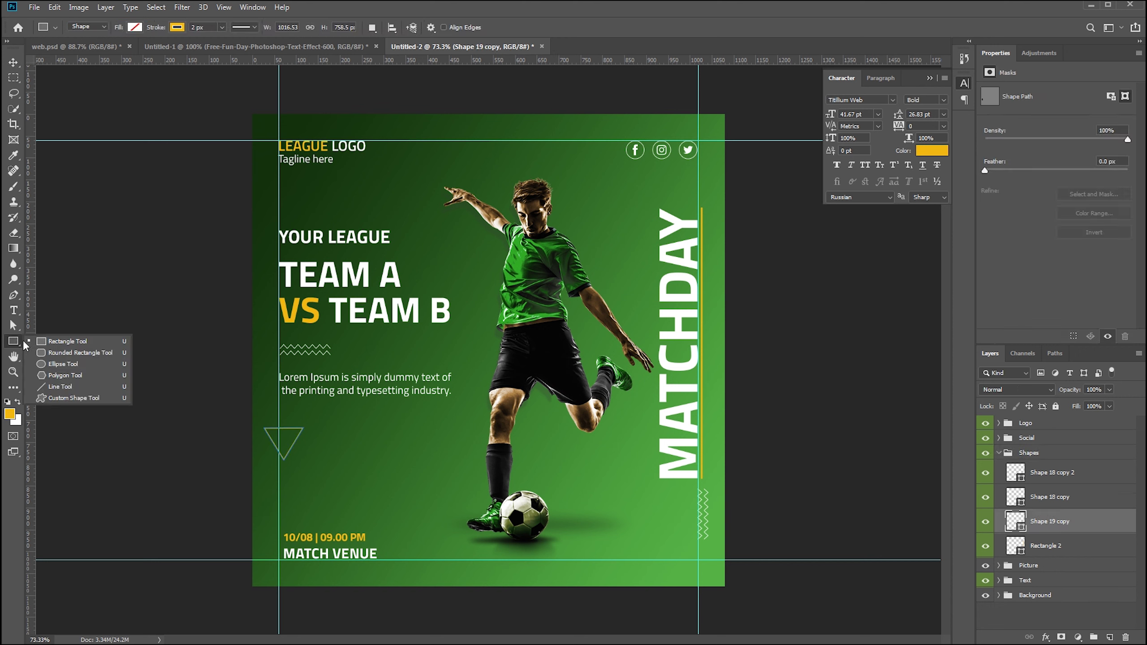
{"action": "left_click", "coordinate": [47, 375]}
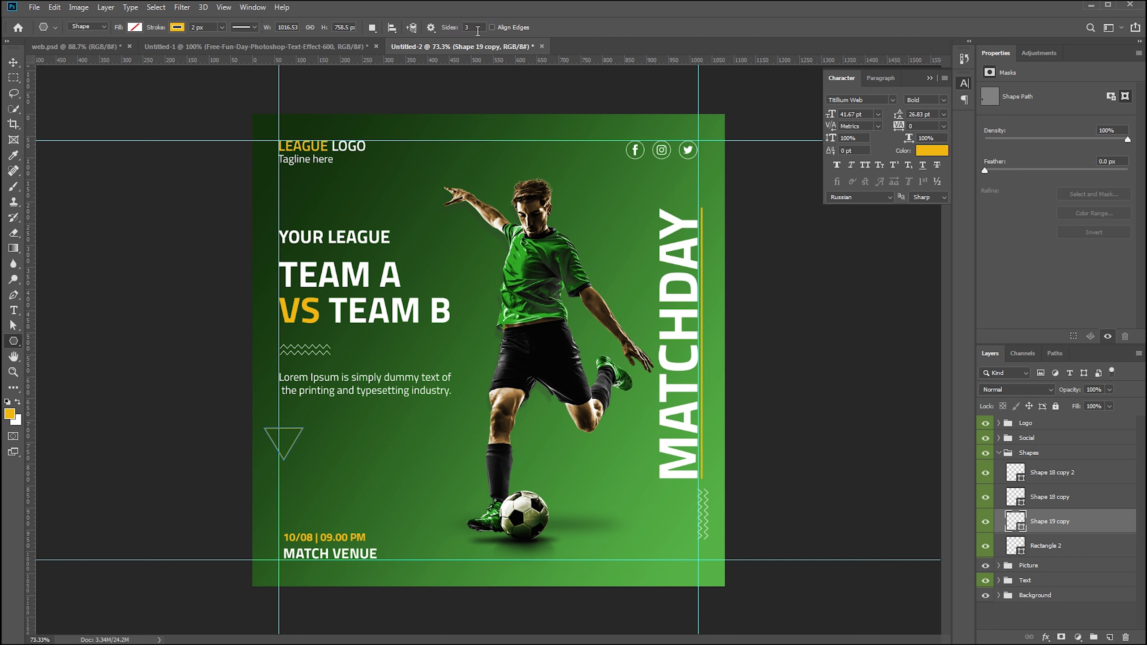
{"action": "left_click", "coordinate": [477, 28]}
{"action": "left_click", "coordinate": [446, 234]}
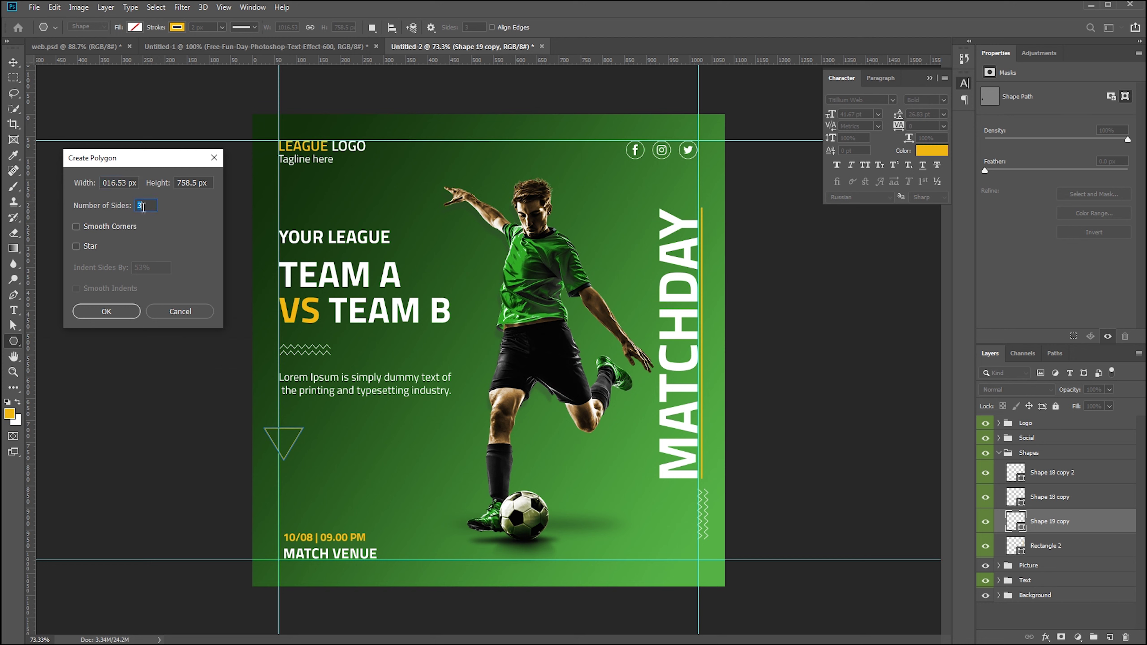
{"action": "left_click", "coordinate": [158, 309]}
{"action": "mouse_move", "coordinate": [329, 427]}
{"action": "left_mouse_down"}
{"action": "mouse_move", "coordinate": [361, 473]}
{"action": "mouse_move", "coordinate": [465, 519]}
{"action": "mouse_move", "coordinate": [510, 635]}
{"action": "mouse_move", "coordinate": [453, 642]}
{"action": "left_mouse_up"}
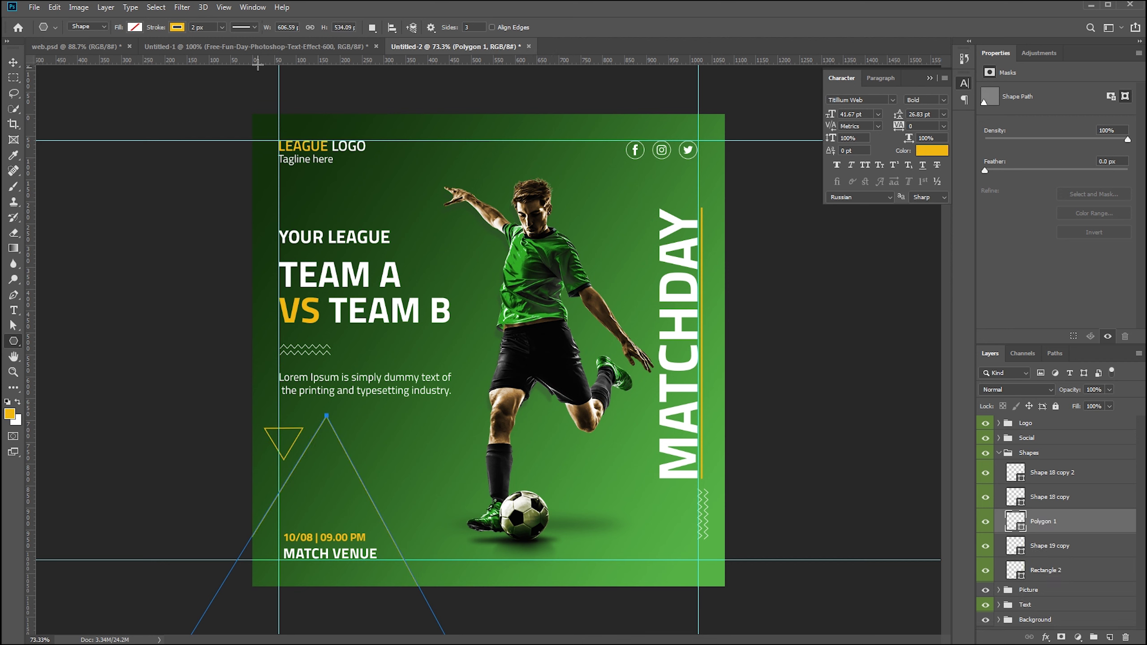
Set the large bottom-left triangle's stroke colour to white, ffffff
{"action": "left_click", "coordinate": [177, 29]}
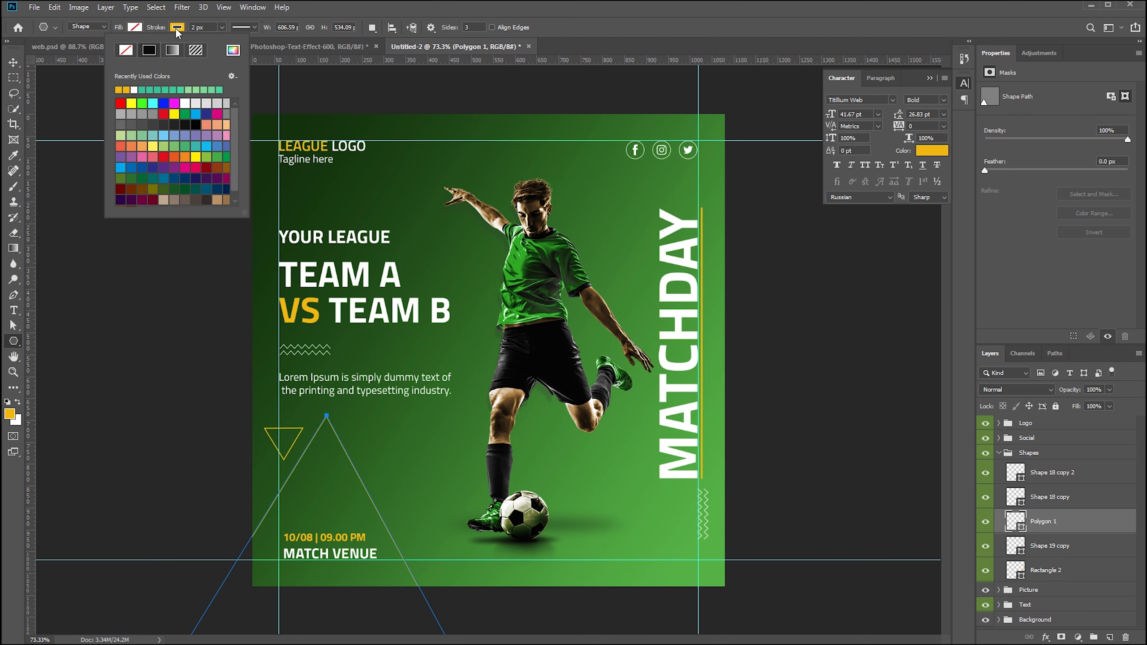
{"action": "left_click", "coordinate": [233, 50]}
{"action": "type", "text": "ffffff"}
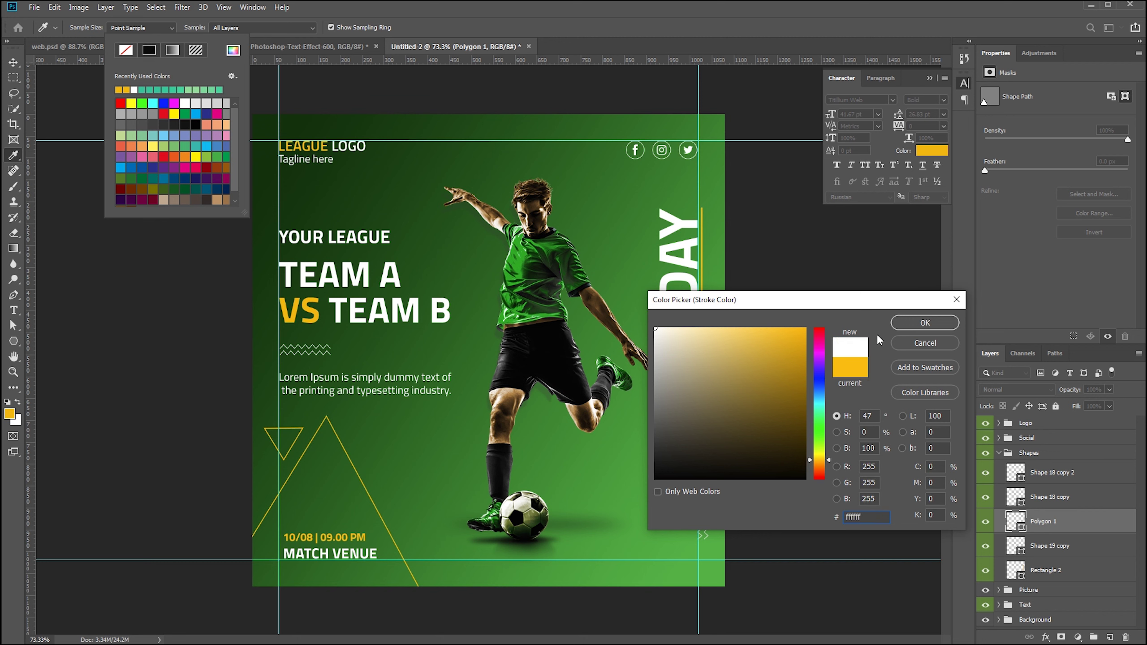
{"action": "left_click", "coordinate": [924, 323]}
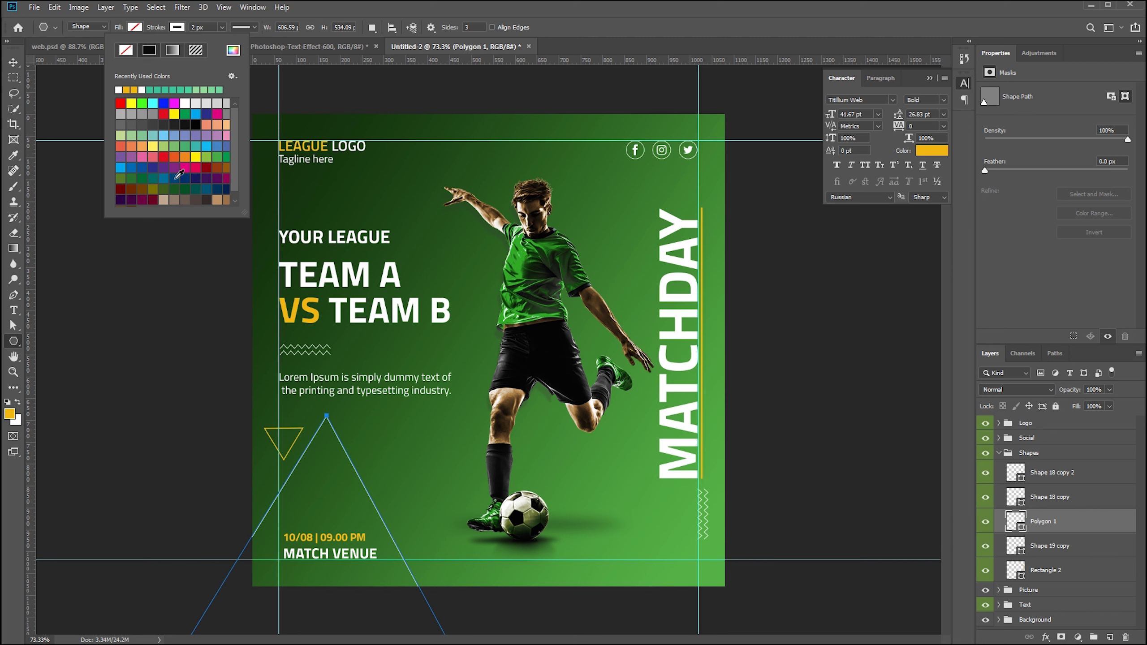
Draw a tilted triangle about 351 px wide around the league logo and give it a yellow stroke sampled from the VS text
{"action": "left_click", "coordinate": [12, 342]}
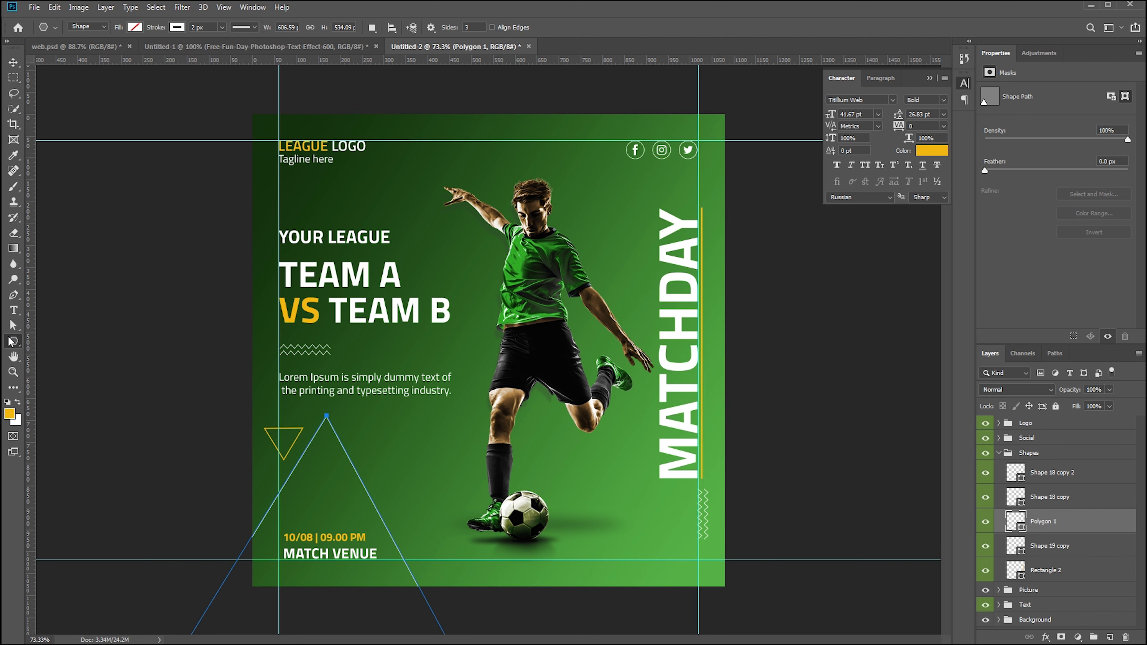
{"action": "left_click_drag", "start_coordinate": [315, 164], "coordinate": [390, 205]}
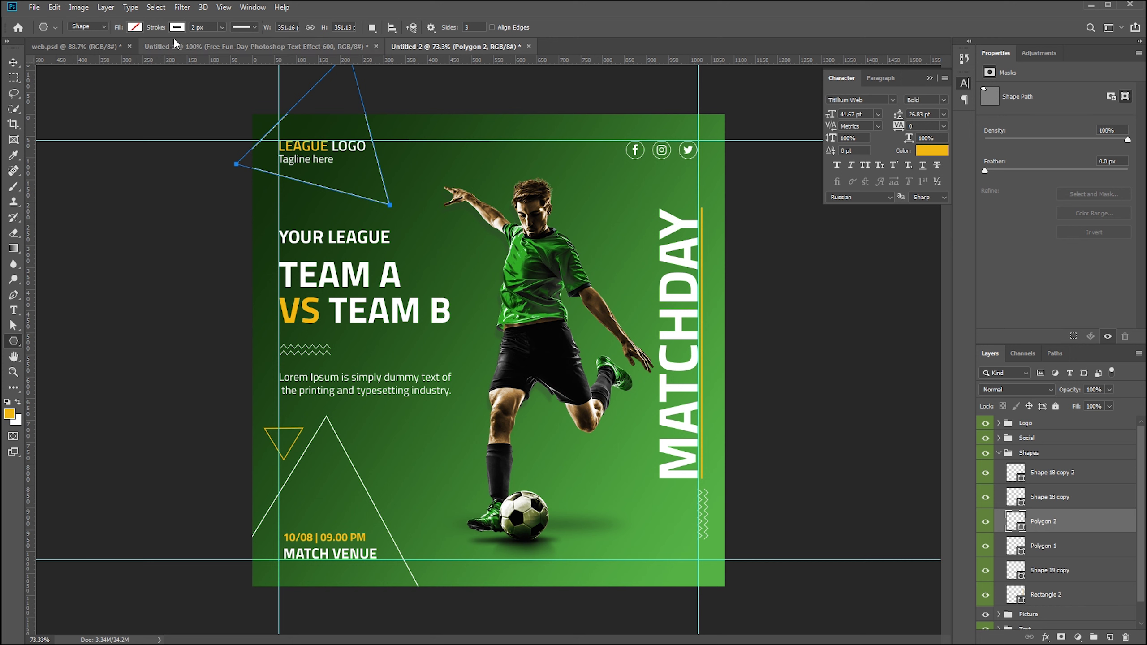
{"action": "left_click", "coordinate": [134, 27]}
{"action": "left_click", "coordinate": [234, 50]}
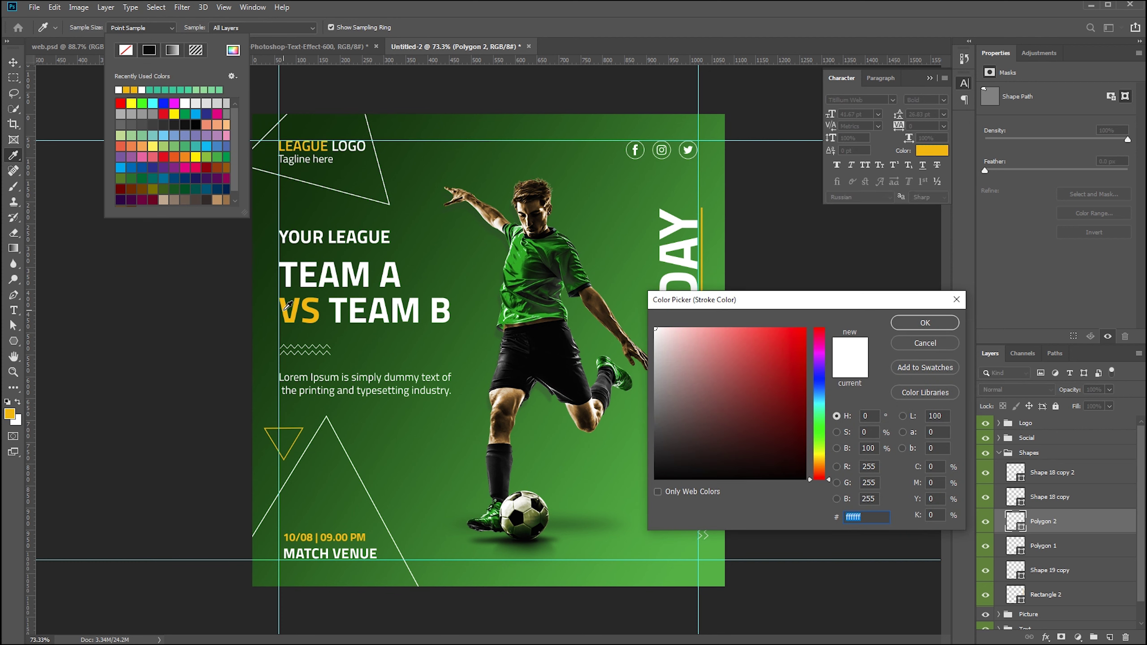
{"action": "left_click", "coordinate": [286, 310]}
{"action": "key", "text": "Return"}
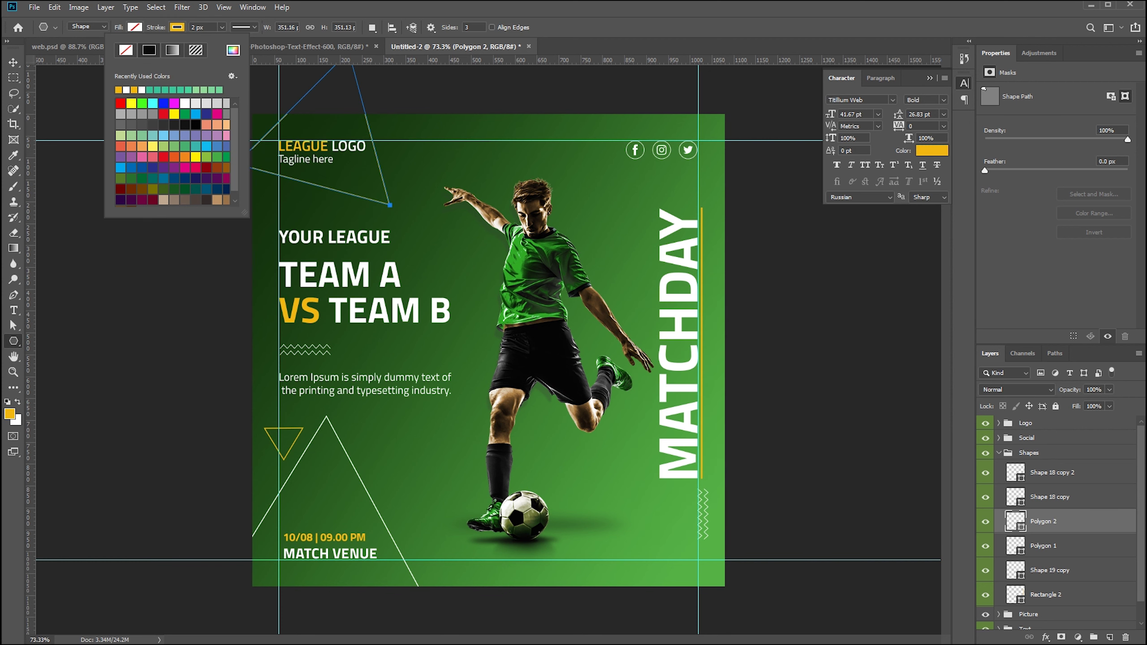
{"action": "left_click", "coordinate": [13, 62]}
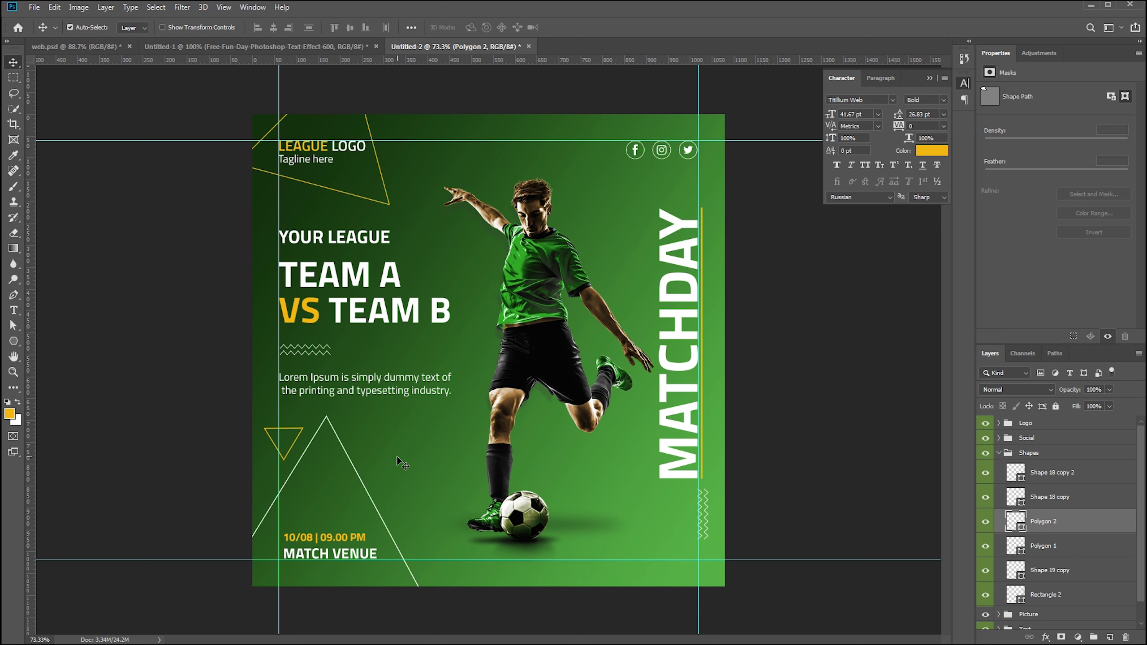
{"action": "left_click", "coordinate": [397, 464]}
Draw a circle about 41 px wide on the bottom guide, just below the player's standing foot
{"action": "left_click", "coordinate": [13, 340]}
{"action": "left_click", "coordinate": [46, 364]}
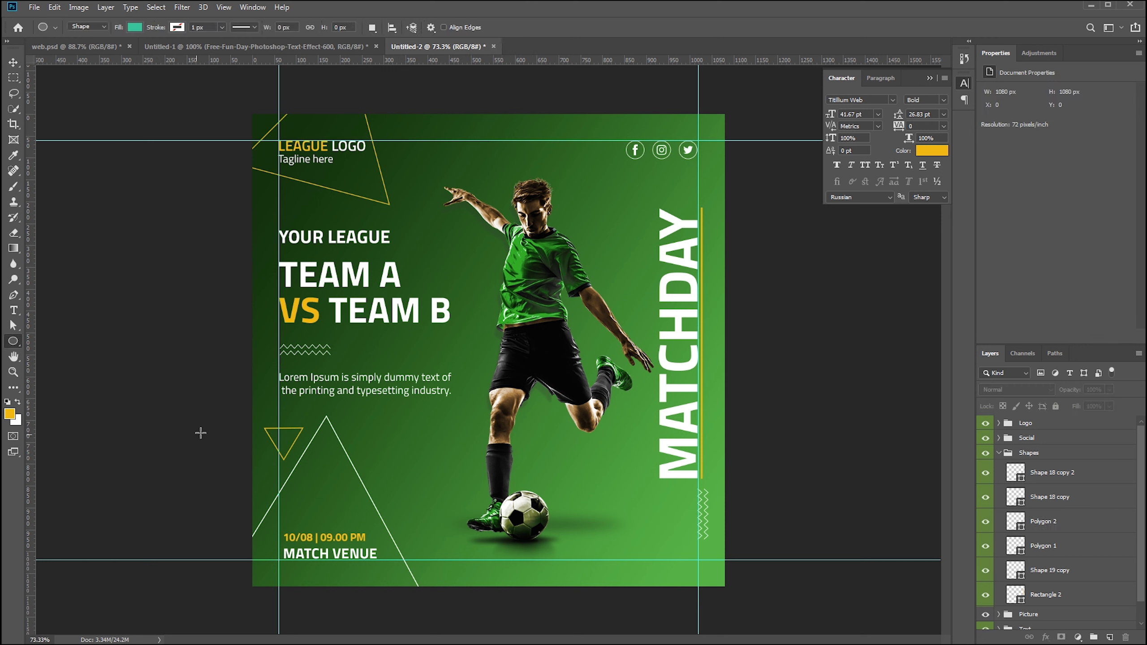
{"action": "left_click_drag", "start_coordinate": [476, 550], "coordinate": [493, 569]}
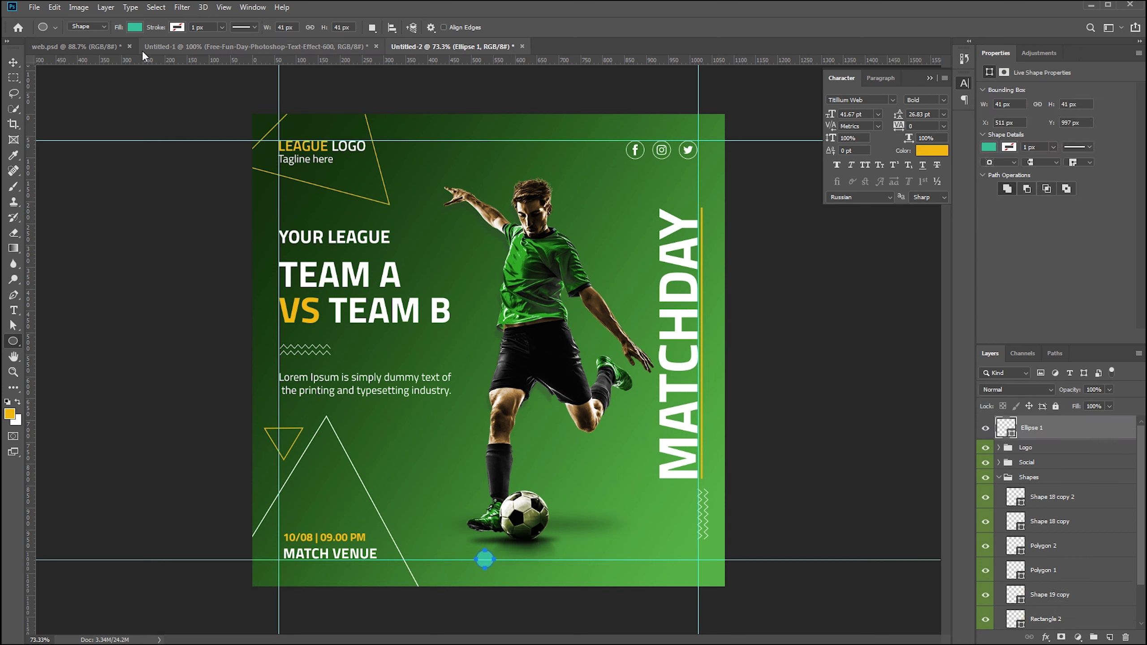
Remove the small circle's fill and give it a white stroke 2 px wide
{"action": "left_click", "coordinate": [135, 27]}
{"action": "left_click", "coordinate": [83, 52]}
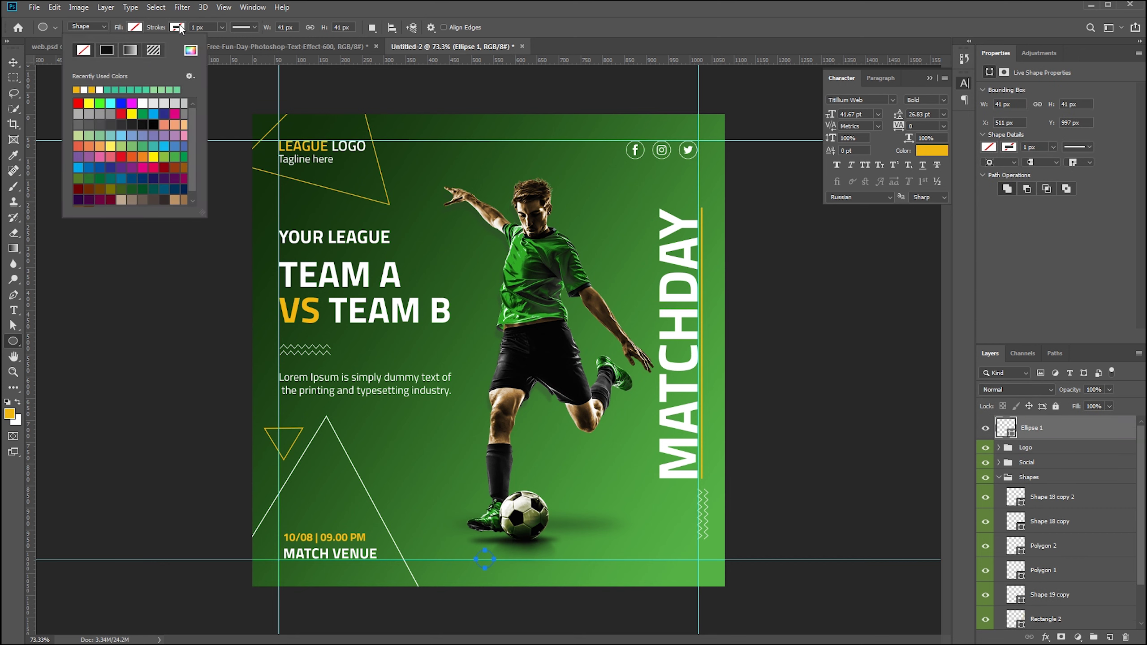
{"action": "left_click", "coordinate": [232, 51]}
{"action": "left_click_drag", "start_coordinate": [666, 341], "coordinate": [652, 325]}
{"action": "left_click", "coordinate": [918, 323]}
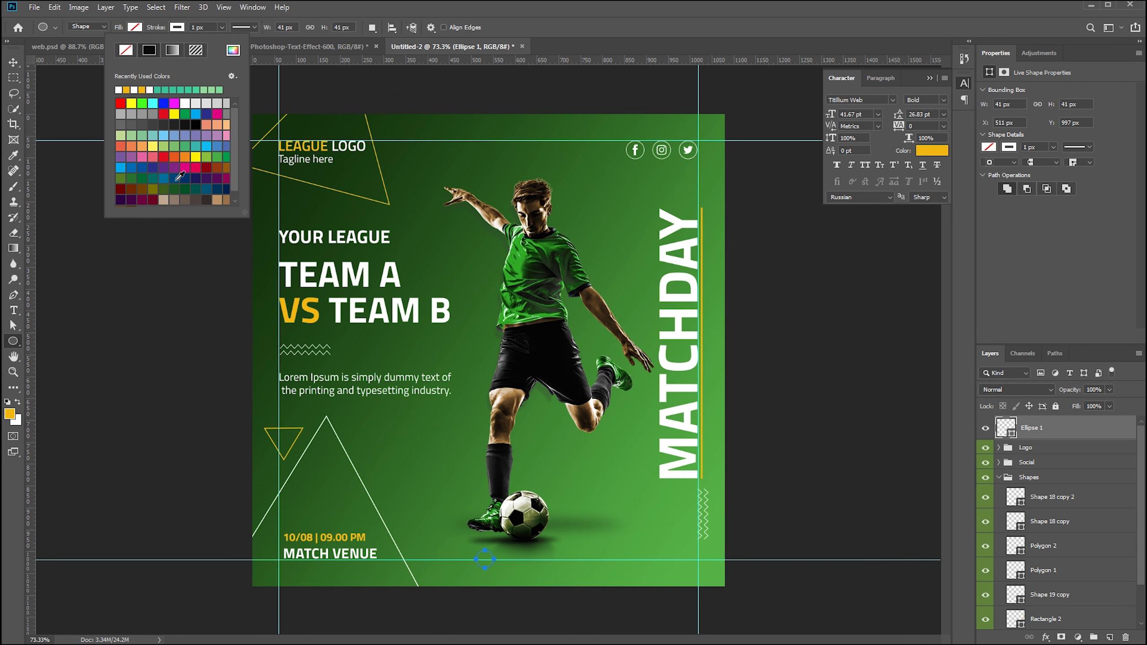
{"action": "left_click", "coordinate": [196, 28]}
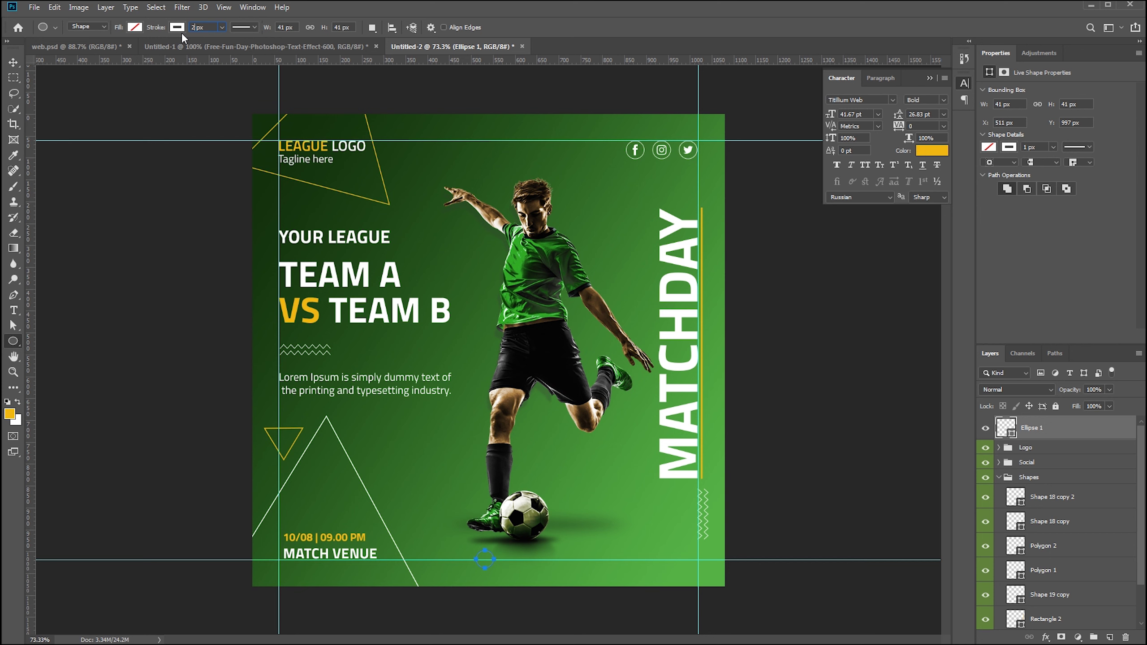
{"action": "key", "text": "Return"}
{"action": "key", "text": "v"}
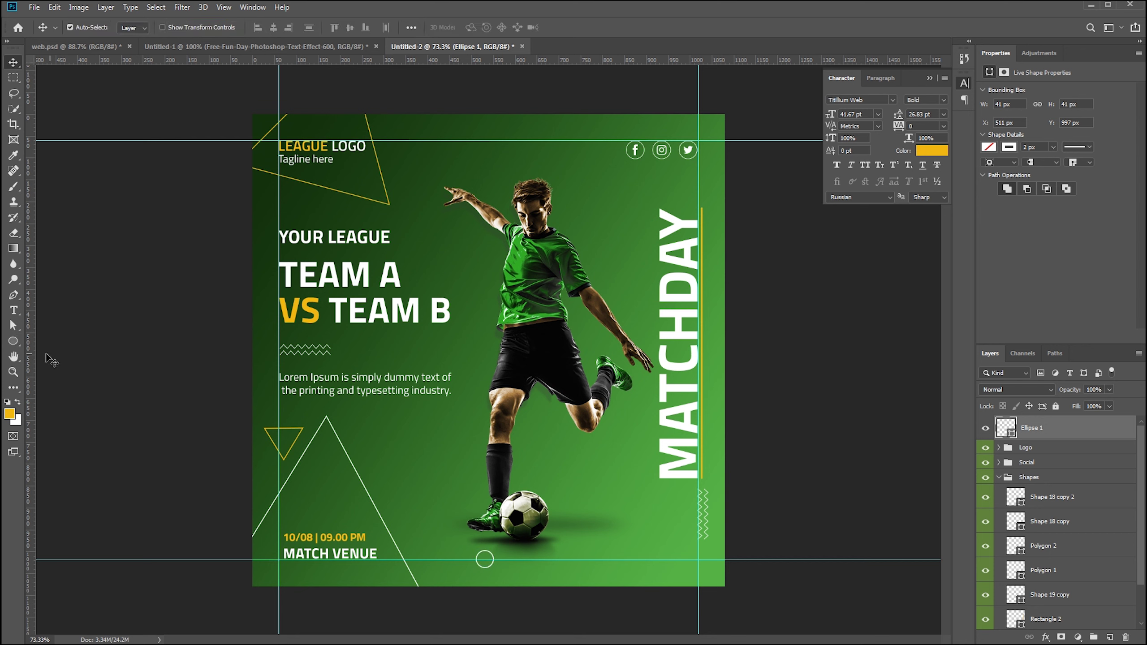
Draw a tilted triangle about 100 by 103 px to the ball's lower right, with a yellow f7c002 stroke sampled from the VS text
{"action": "right_click", "coordinate": [13, 341]}
{"action": "left_click", "coordinate": [48, 371]}
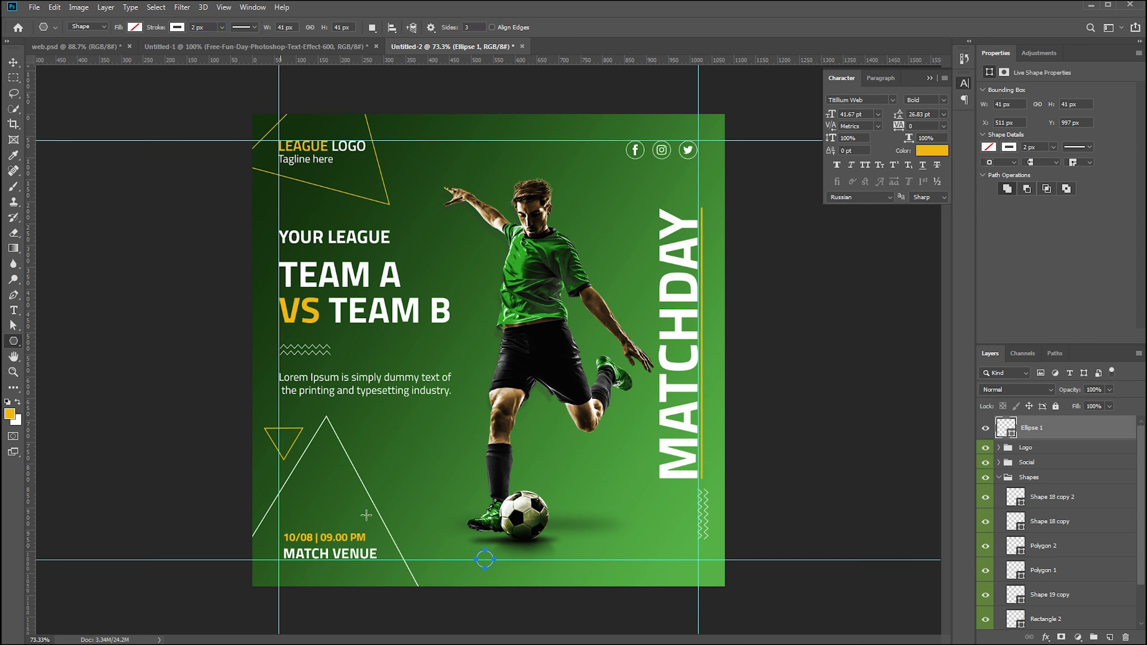
{"action": "mouse_move", "coordinate": [598, 550]}
{"action": "left_mouse_down"}
{"action": "mouse_move", "coordinate": [617, 573]}
{"action": "mouse_move", "coordinate": [643, 570]}
{"action": "mouse_move", "coordinate": [633, 571]}
{"action": "left_mouse_up"}
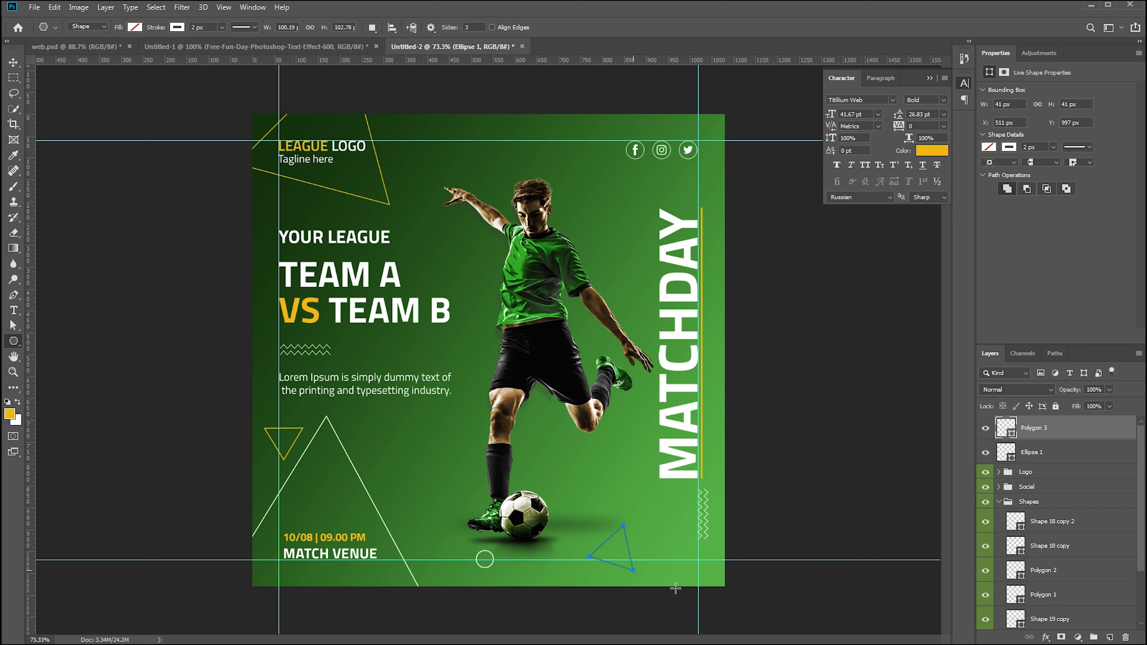
{"action": "left_click", "coordinate": [176, 29]}
{"action": "left_click", "coordinate": [233, 50]}
{"action": "left_click", "coordinate": [289, 311]}
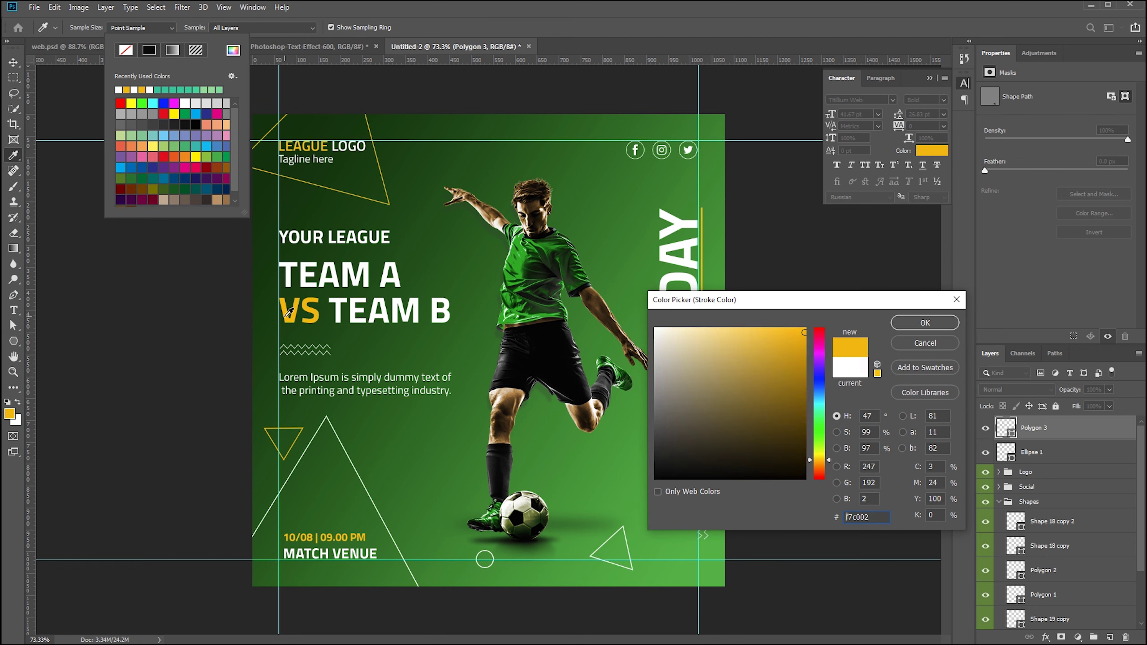
{"action": "key", "text": "Return"}
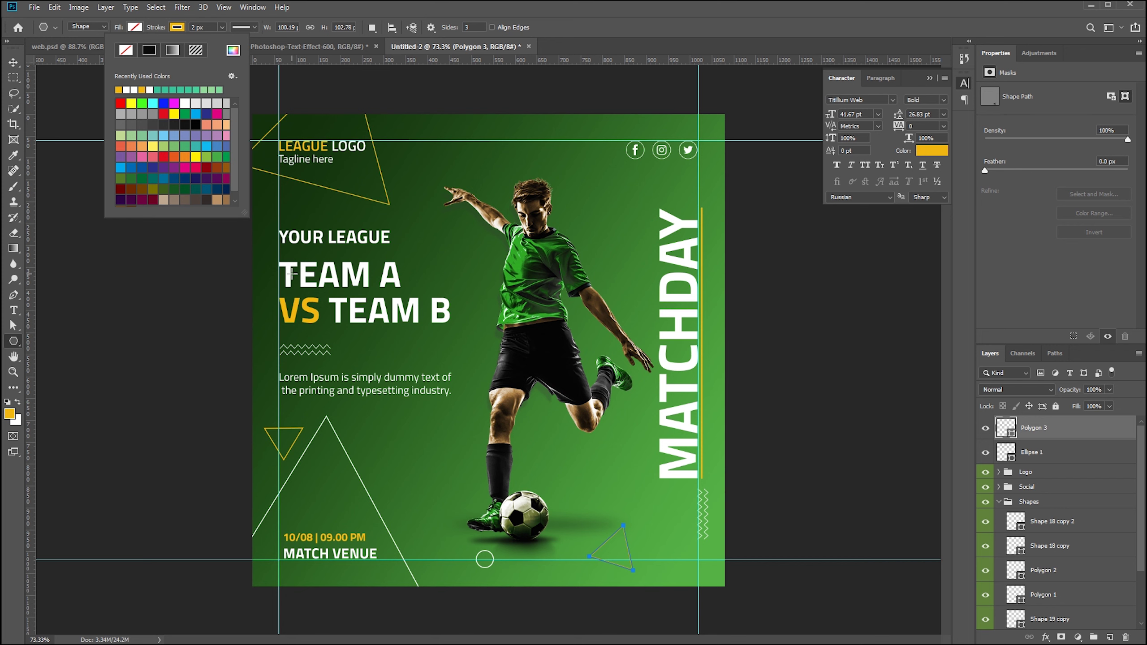
Draw a tilted triangle about 58 px wide beside the TEAM A text, with a white ffffff stroke sampled from the TEAM B text
{"action": "mouse_move", "coordinate": [430, 284]}
{"action": "left_mouse_down"}
{"action": "mouse_move", "coordinate": [447, 271]}
{"action": "mouse_move", "coordinate": [428, 296]}
{"action": "mouse_move", "coordinate": [435, 277]}
{"action": "mouse_move", "coordinate": [434, 288]}
{"action": "left_mouse_up"}
{"action": "left_click", "coordinate": [134, 28]}
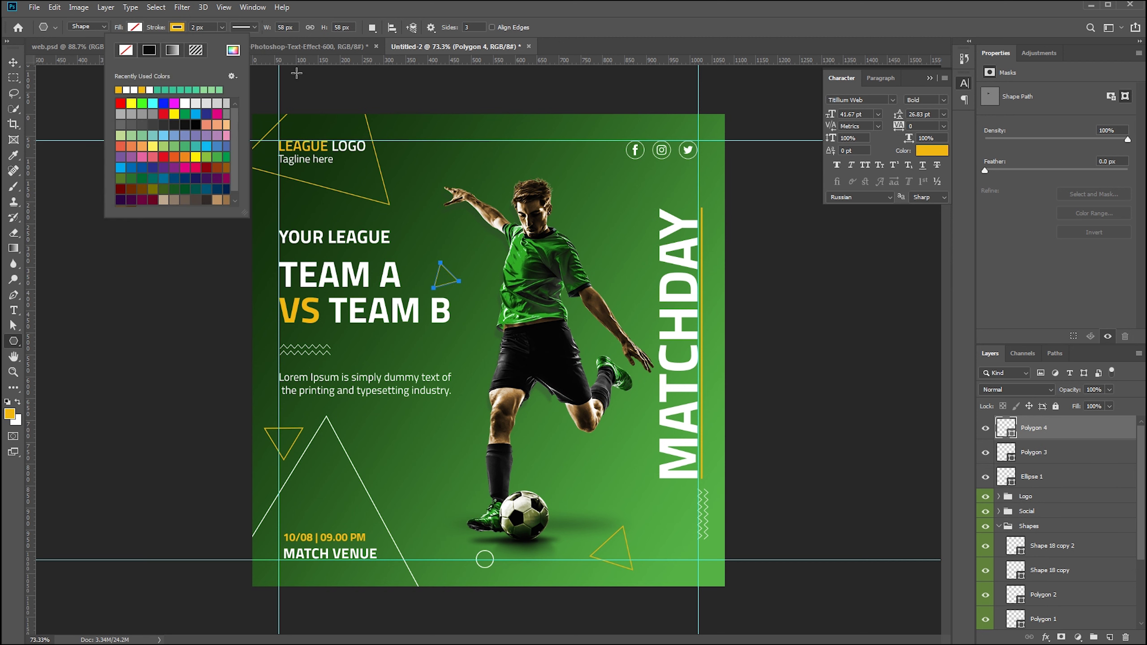
{"action": "left_click", "coordinate": [233, 51]}
{"action": "left_click", "coordinate": [438, 306]}
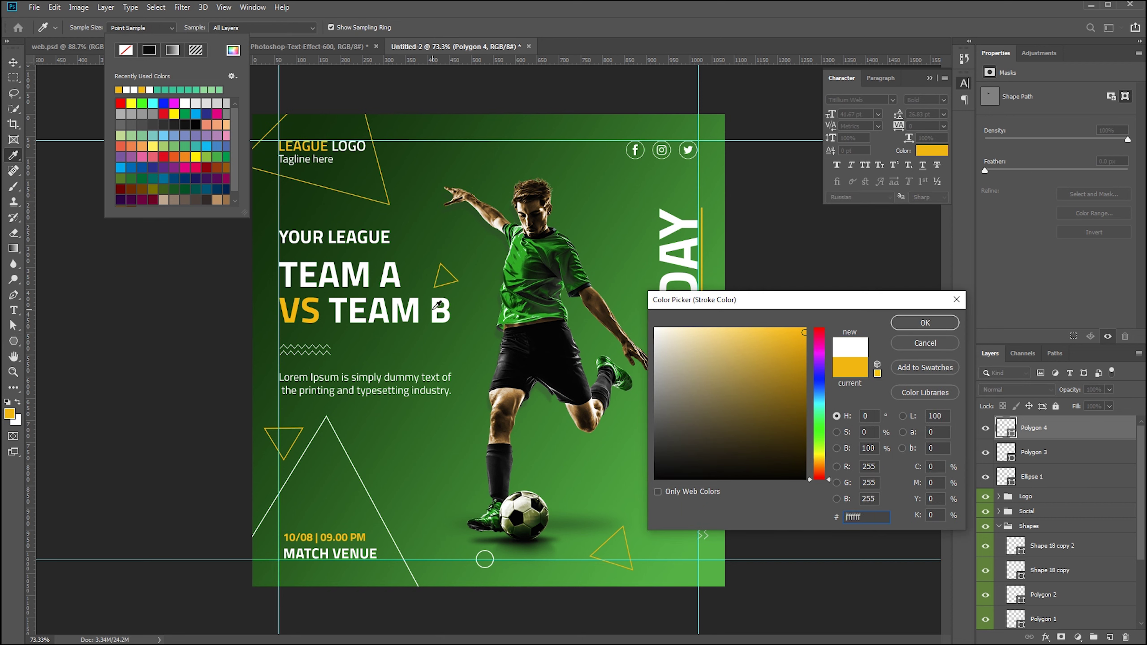
{"action": "key", "text": "Return"}
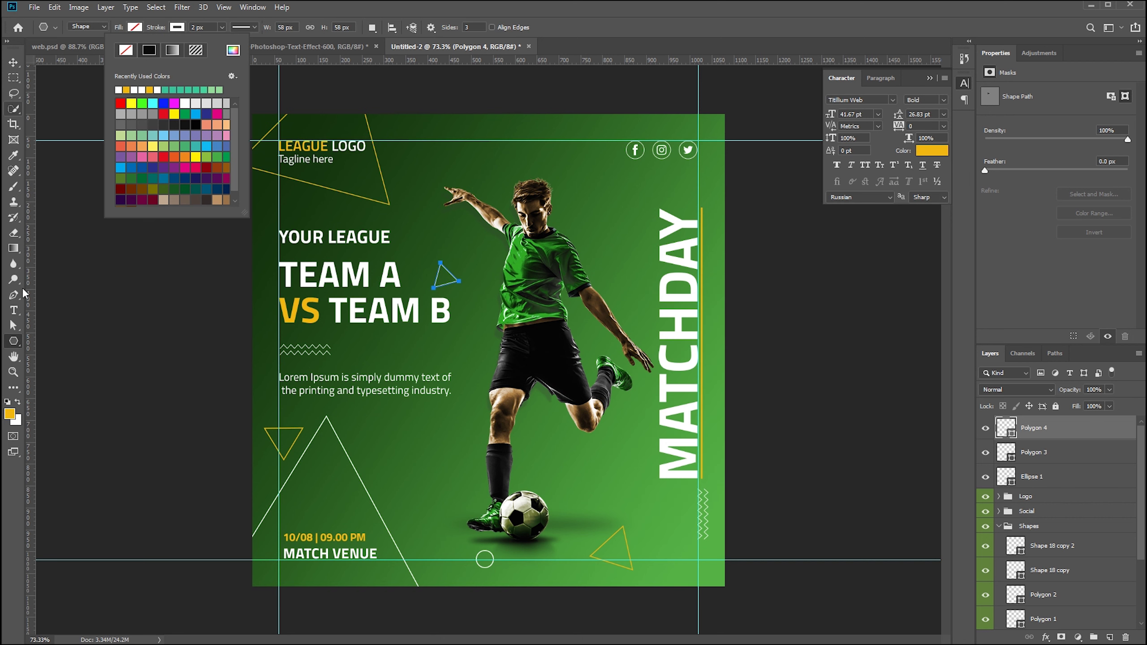
Draw a tilted triangle about 54 by 53 px beside the upper end of MATCHDAY, with a yellow f7c002 stroke sampled from the VS text
{"action": "right_click", "coordinate": [14, 341]}
{"action": "left_click", "coordinate": [68, 375]}
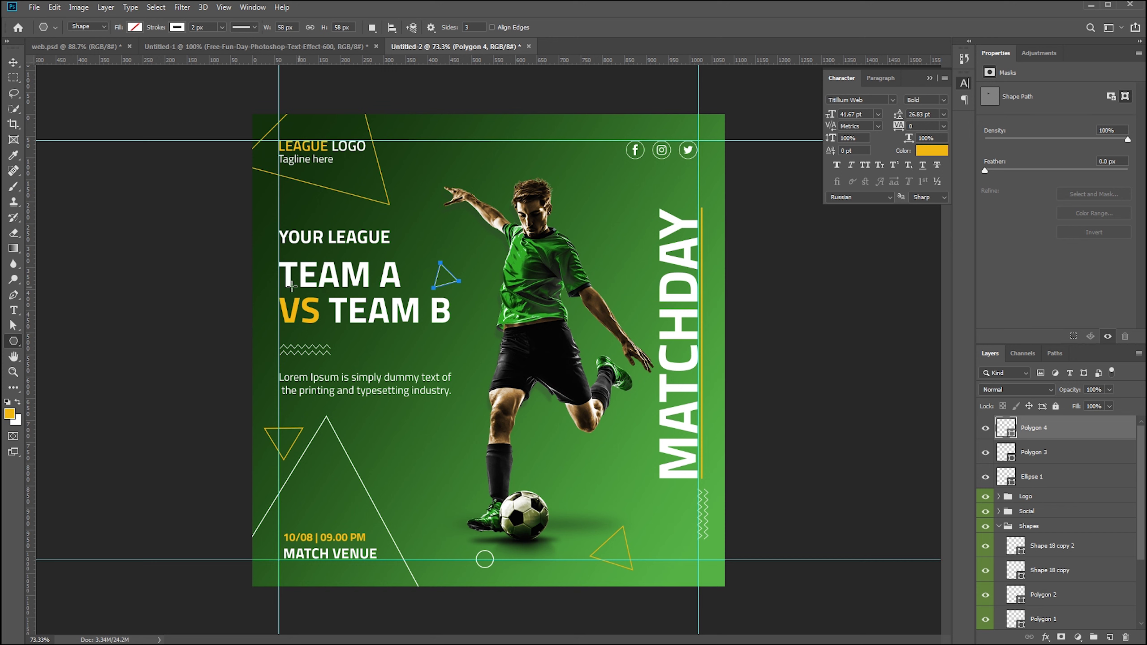
{"action": "mouse_move", "coordinate": [625, 200]}
{"action": "left_mouse_down"}
{"action": "mouse_move", "coordinate": [641, 215]}
{"action": "mouse_move", "coordinate": [628, 221]}
{"action": "left_mouse_up"}
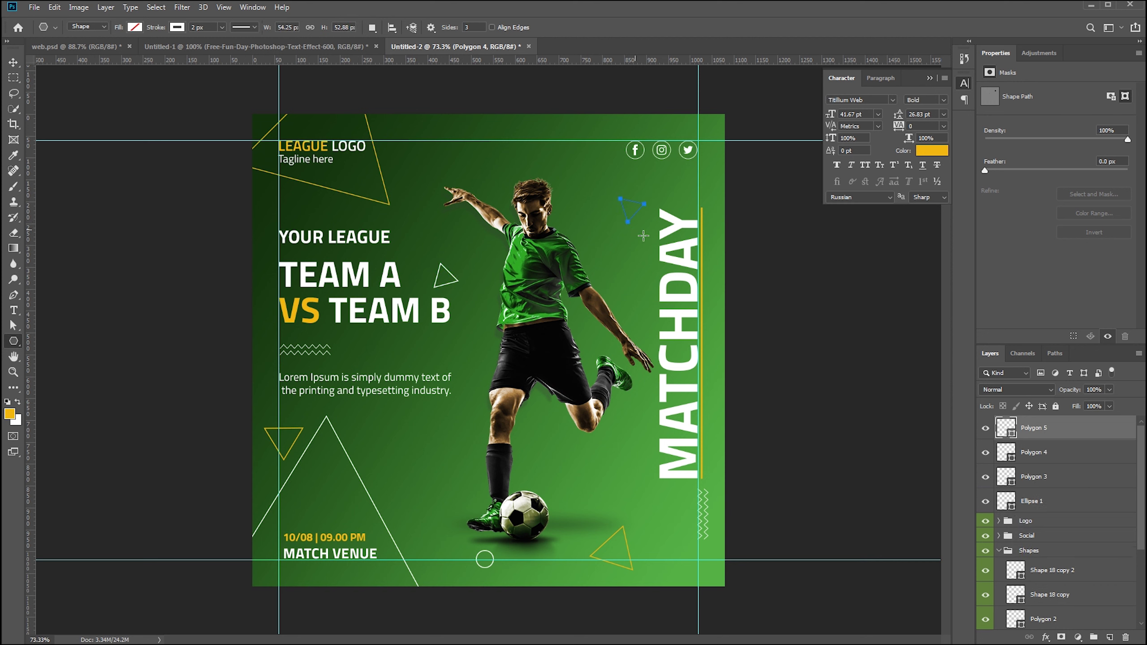
{"action": "left_click", "coordinate": [182, 29]}
{"action": "left_click", "coordinate": [233, 51]}
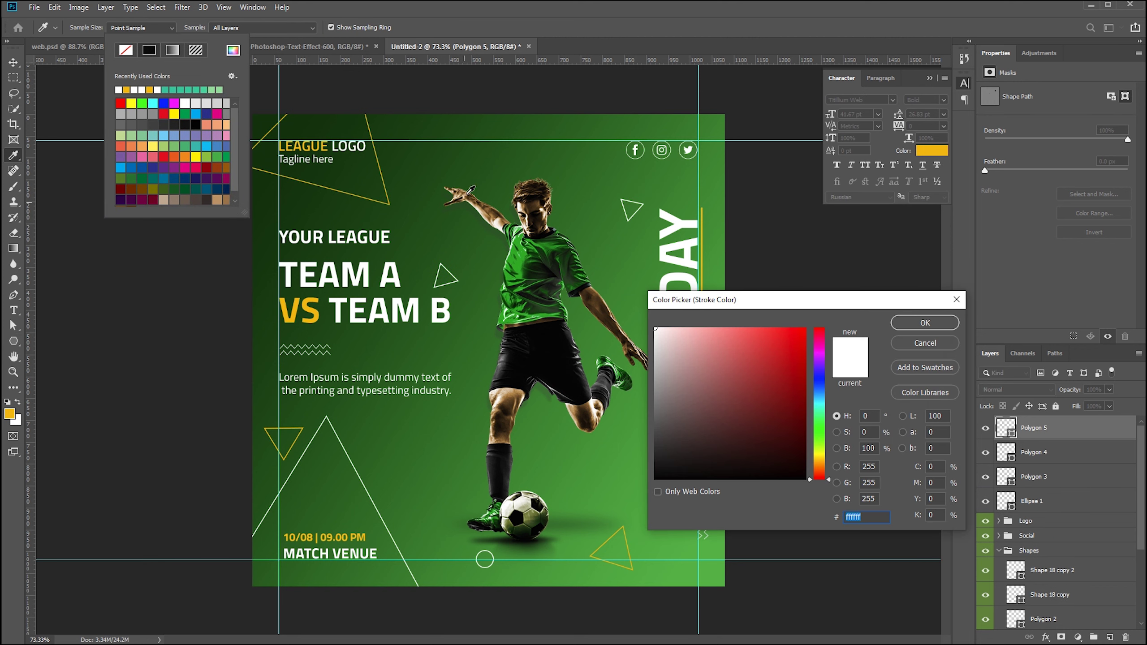
{"action": "left_click", "coordinate": [298, 312]}
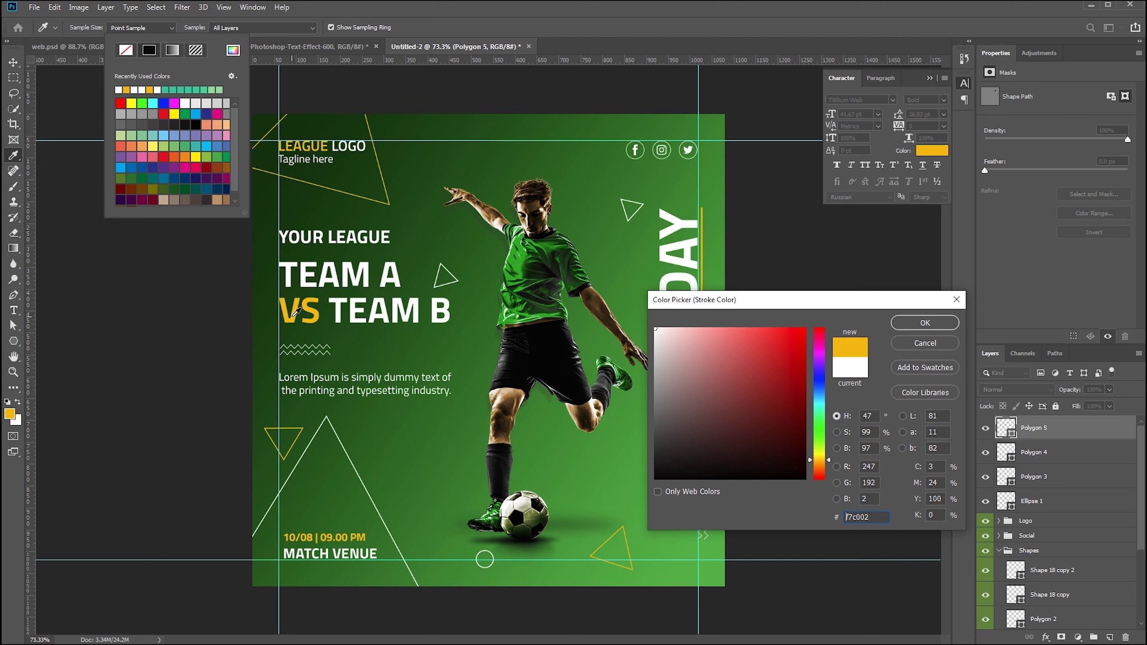
{"action": "key", "text": "Return"}
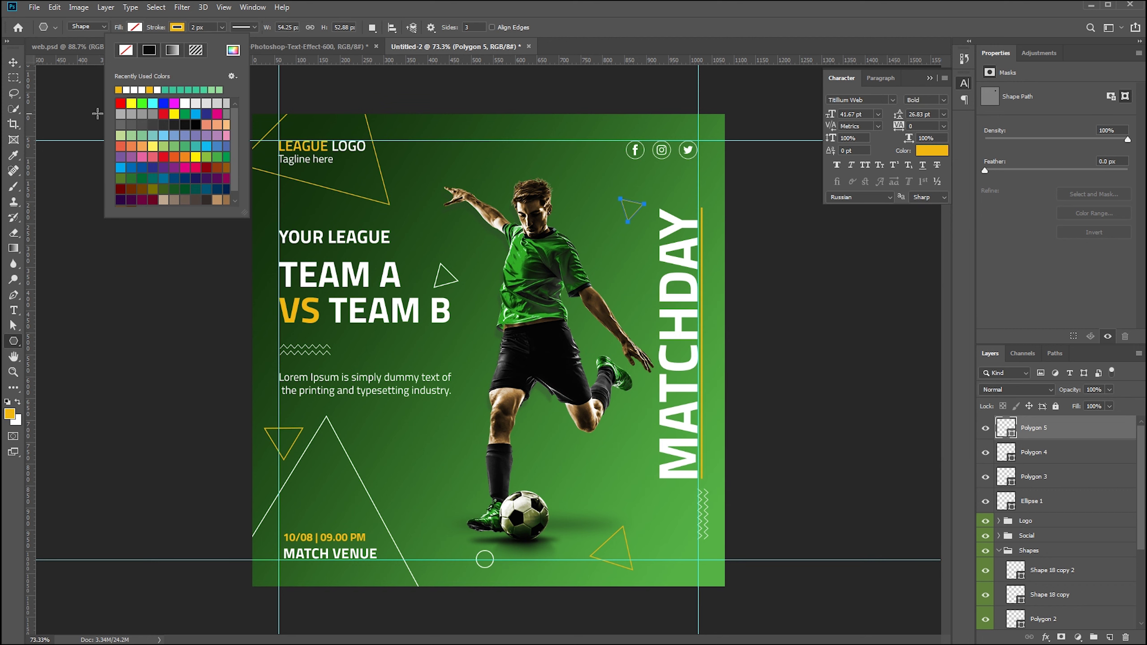
Draw a circle about 42 px wide on the top guide above the player's raised hand, with a white stroke sampled from the TEAM A text
{"action": "left_click", "coordinate": [13, 341]}
{"action": "right_click", "coordinate": [13, 341]}
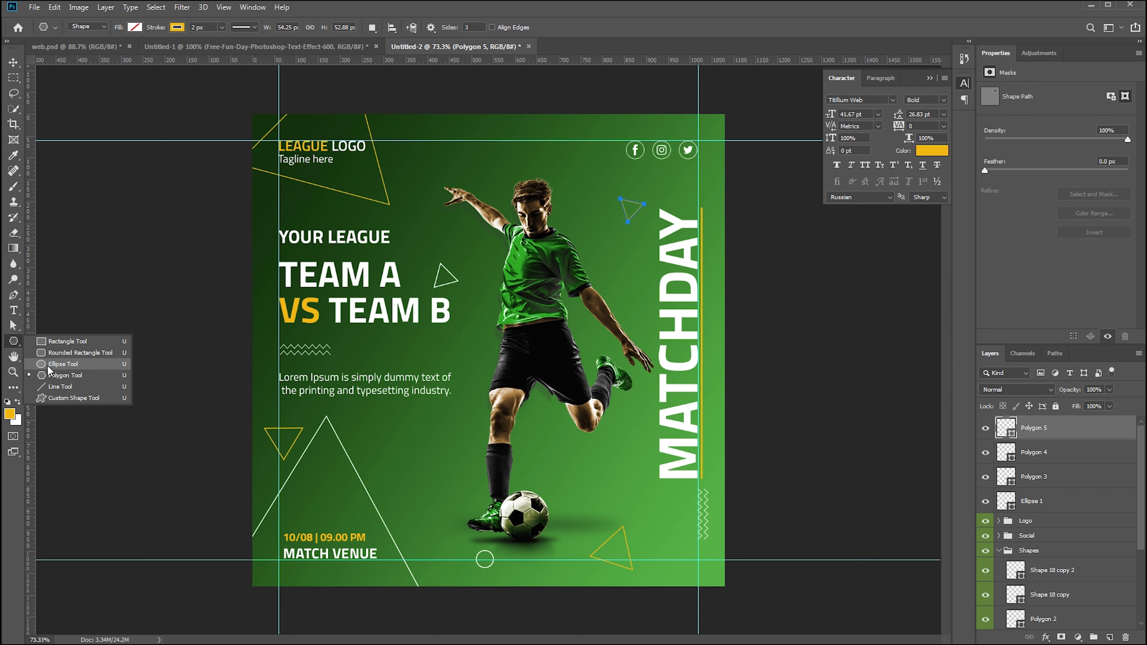
{"action": "left_click", "coordinate": [47, 364]}
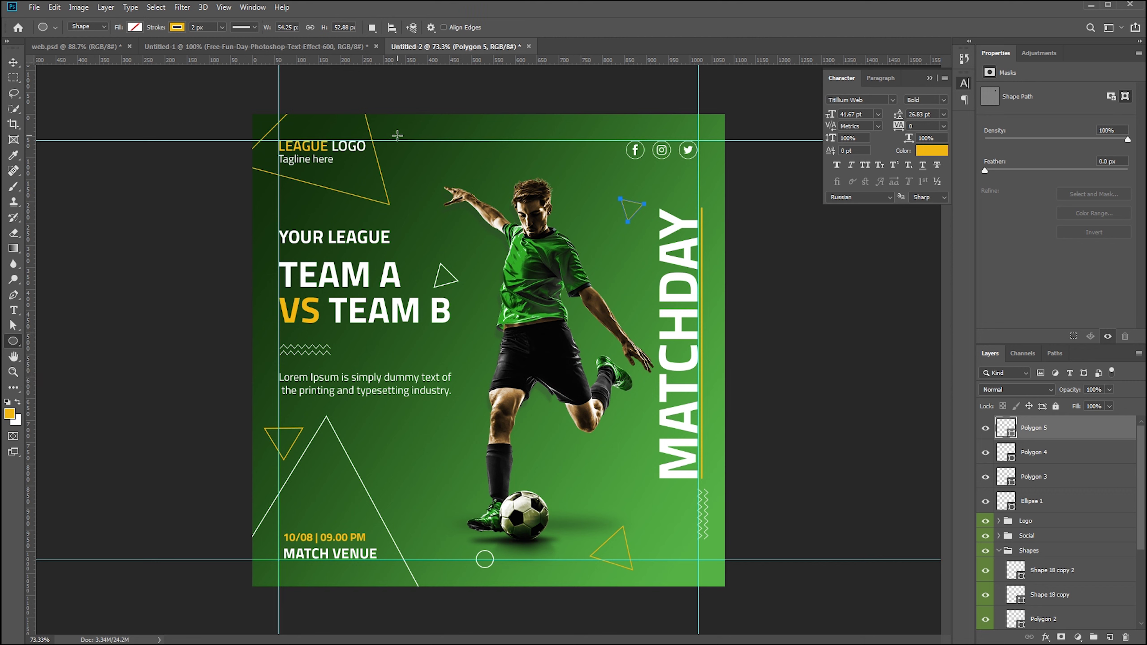
{"action": "left_click_drag", "start_coordinate": [456, 133], "coordinate": [473, 153]}
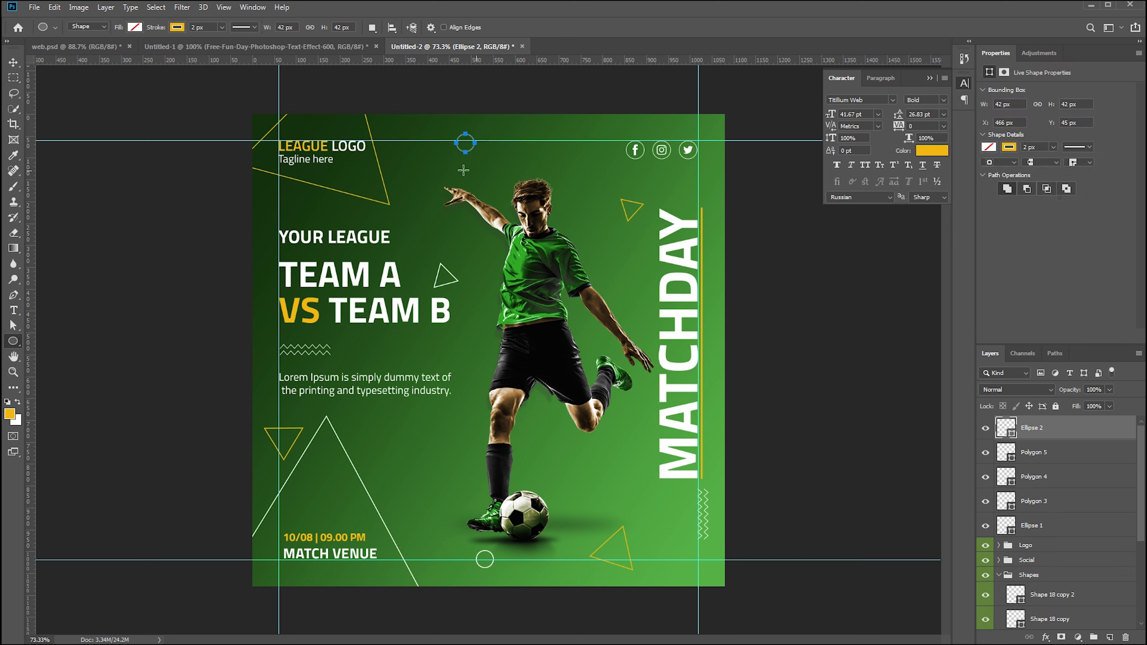
{"action": "left_click", "coordinate": [177, 28]}
{"action": "left_click", "coordinate": [235, 54]}
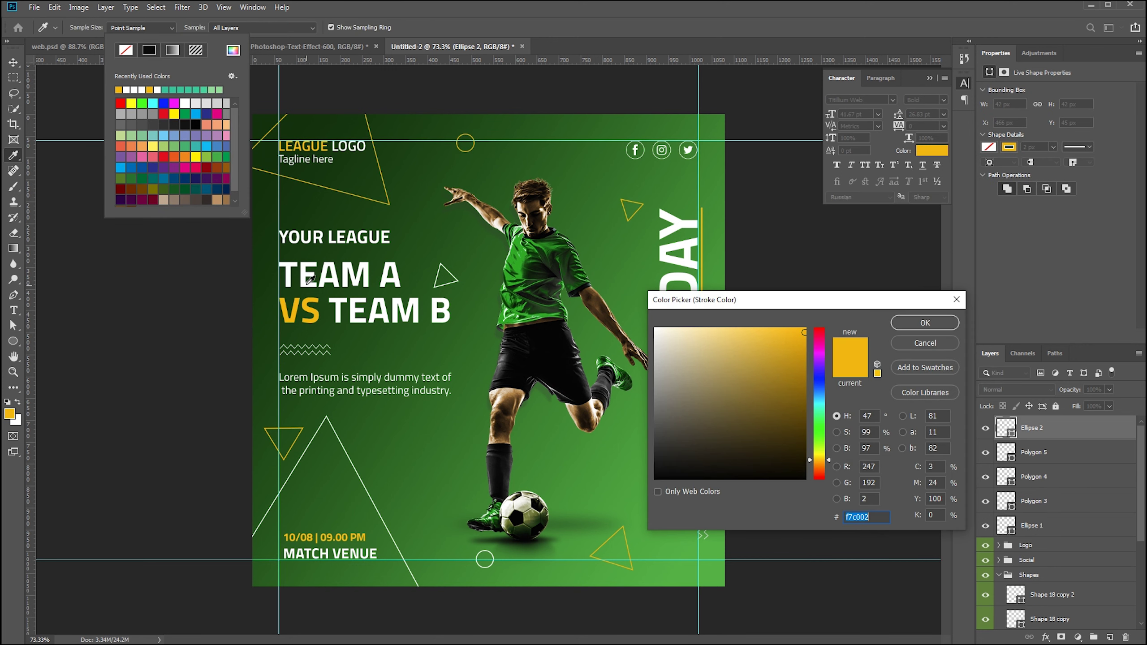
{"action": "left_click", "coordinate": [310, 274]}
{"action": "key", "text": "Return"}
{"action": "key", "text": "Return"}
Switch to the Move tool and hide the guides to view the finished post without them
{"action": "key", "text": "v"}
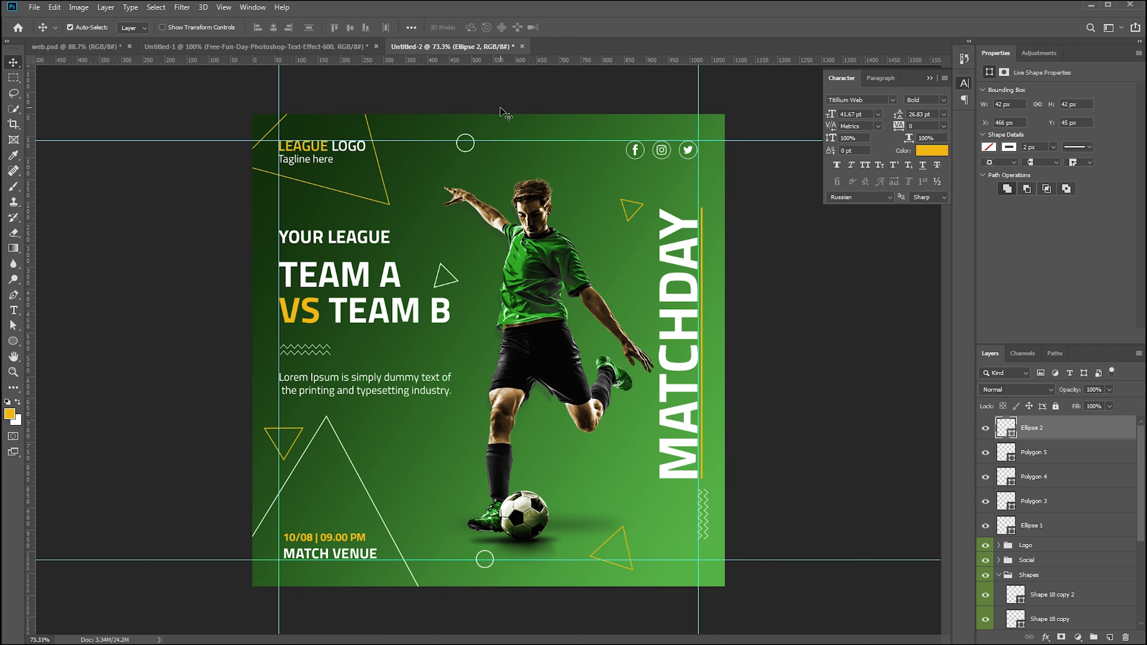
{"action": "key", "text": "ctrl+semicolon"}
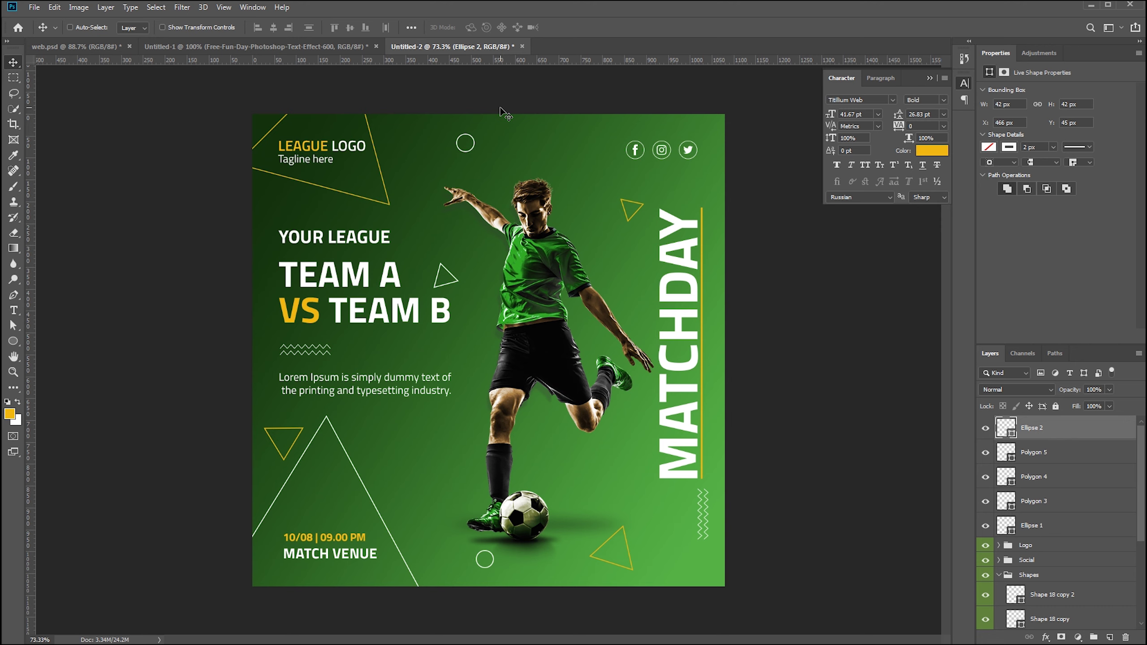
{"action": "scroll", "coordinate": [504, 113], "scroll_direction": "up", "scroll_amount": 1}
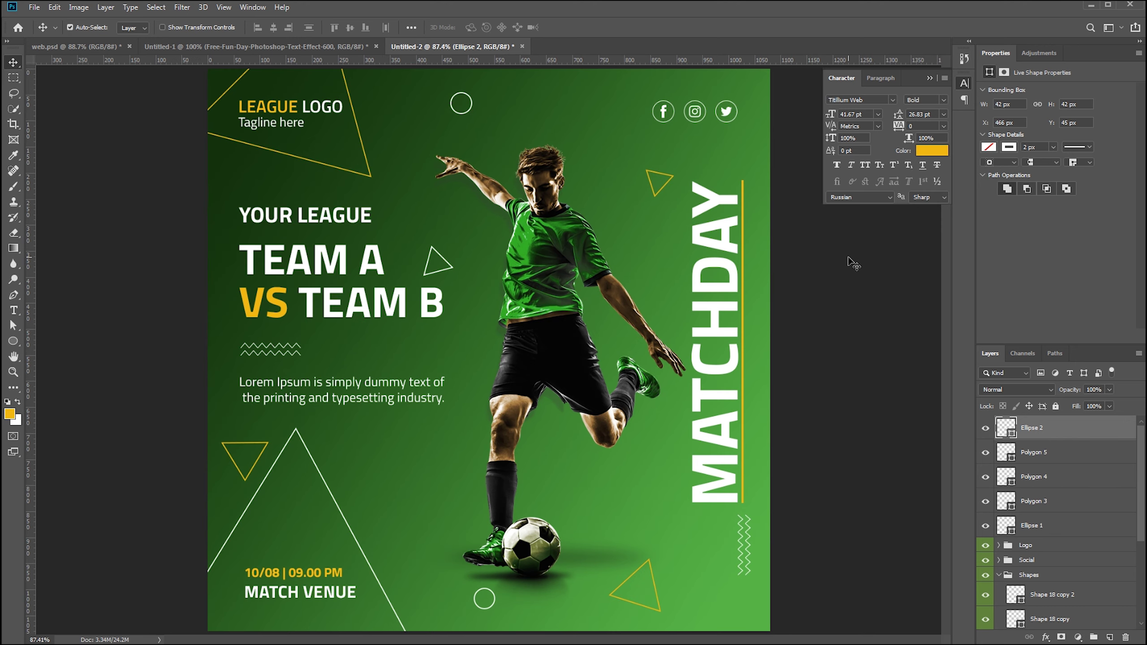